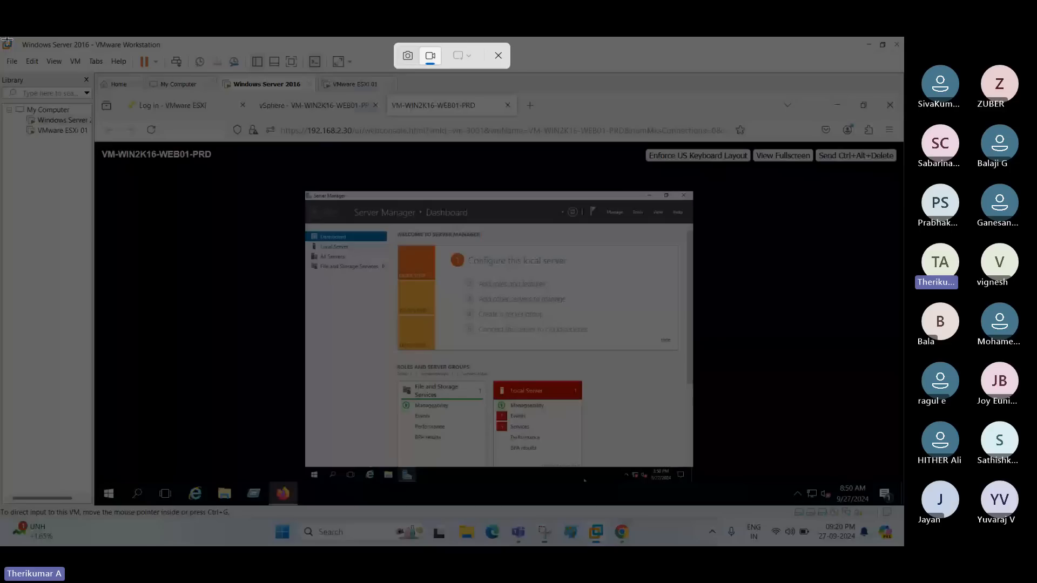
- Start a screen recording of the area covering the VMware Workstation window
drag(2, 39, 904, 546)
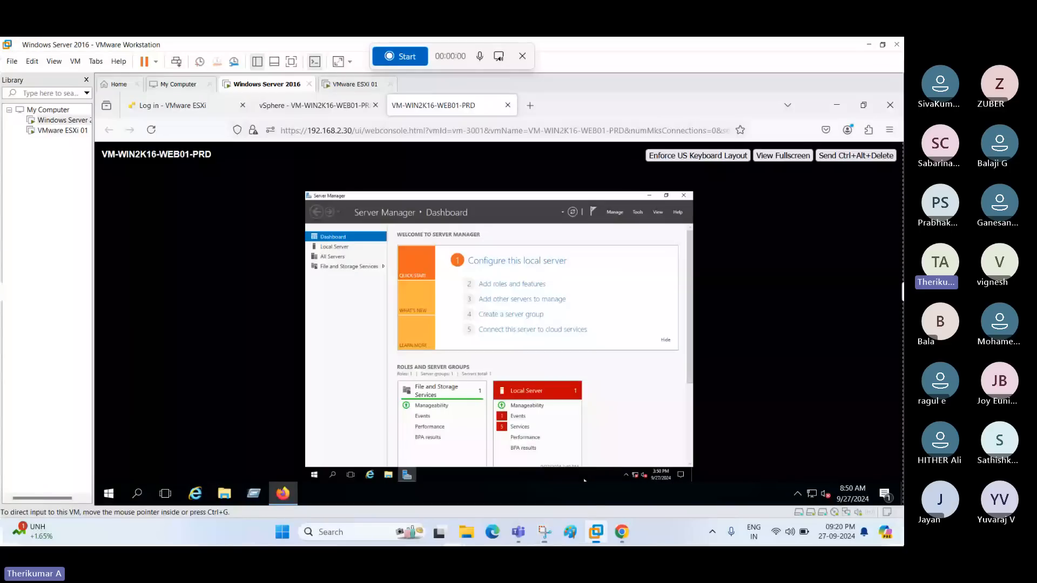
click(402, 56)
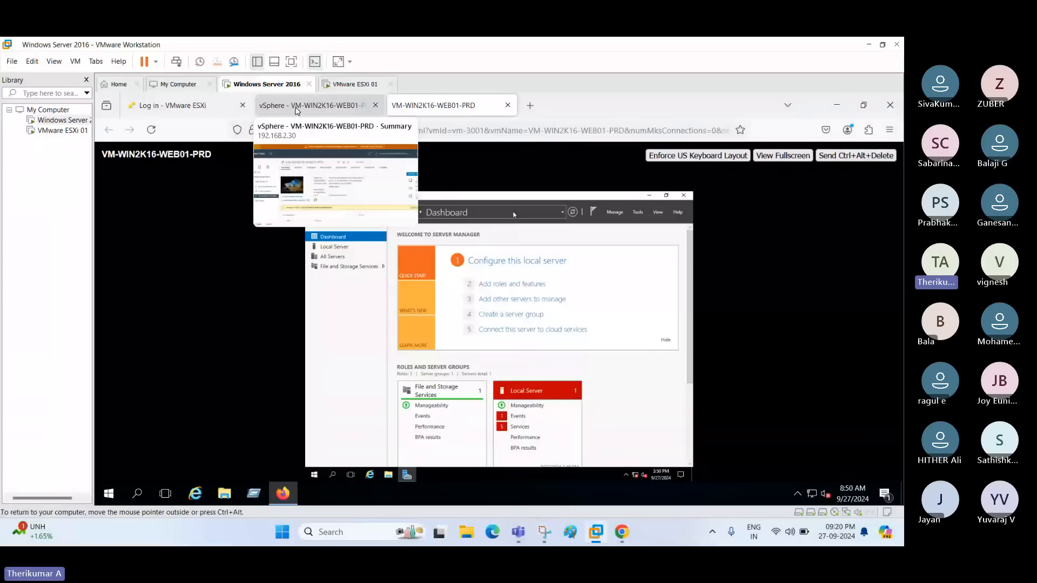
- Show the Windows Server 2016 machine full screen with the VM-WIN2K16-WEB01-PRD summary in vSphere Client, and highlight its guest OS
click(297, 111)
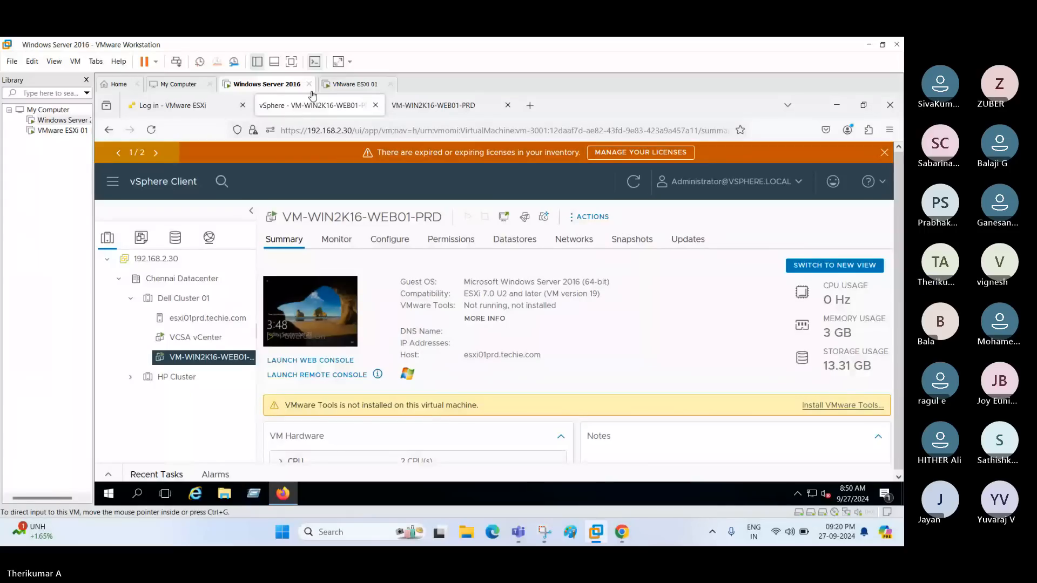
click(292, 62)
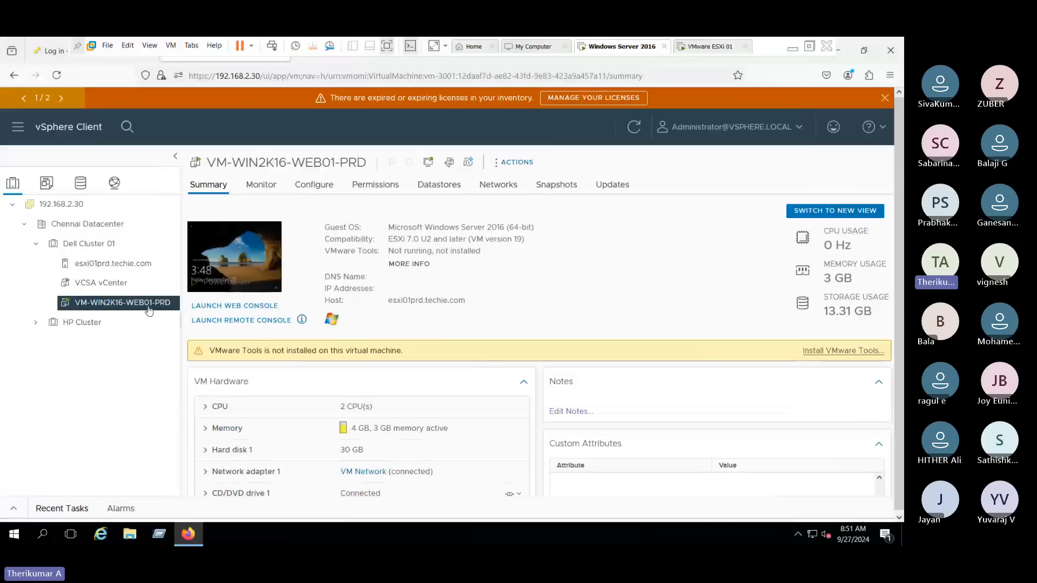
click(53, 51)
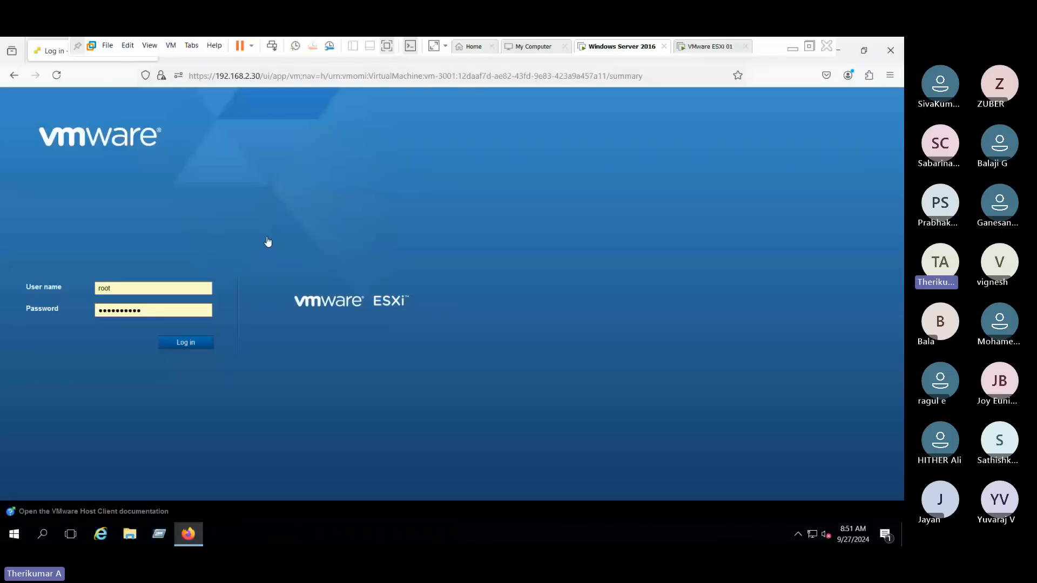
key(ctrl+Tab)
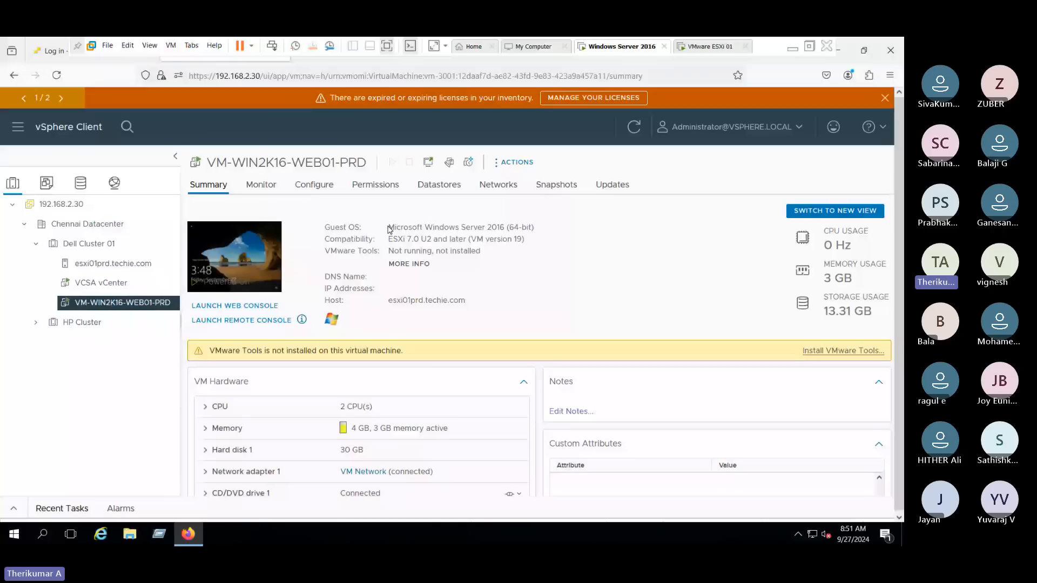
drag(389, 229, 554, 230)
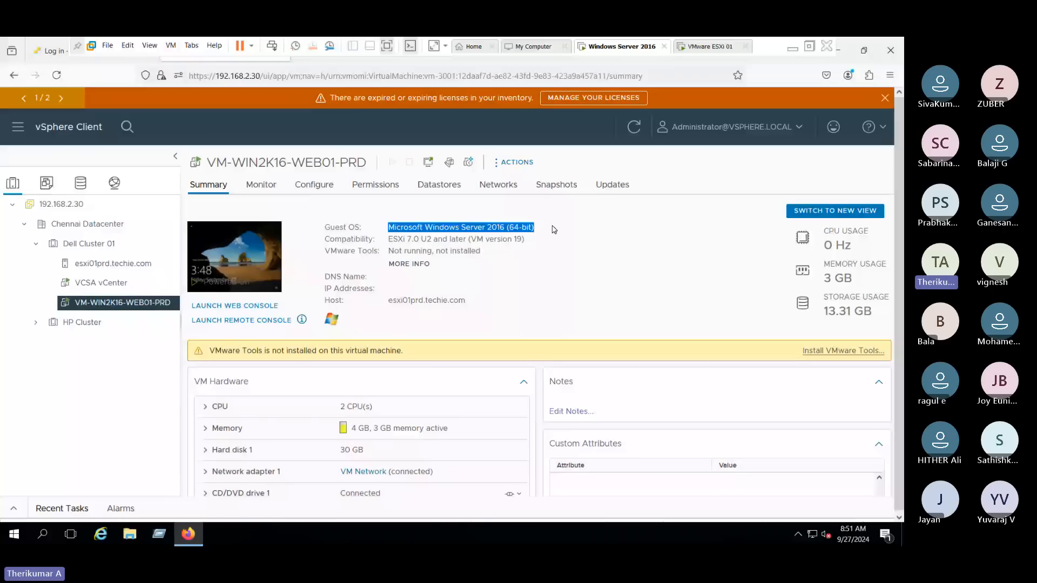
- Launch the web console of VM-WIN2K16-WEB01-PRD and close Server Manager inside the guest
click(234, 306)
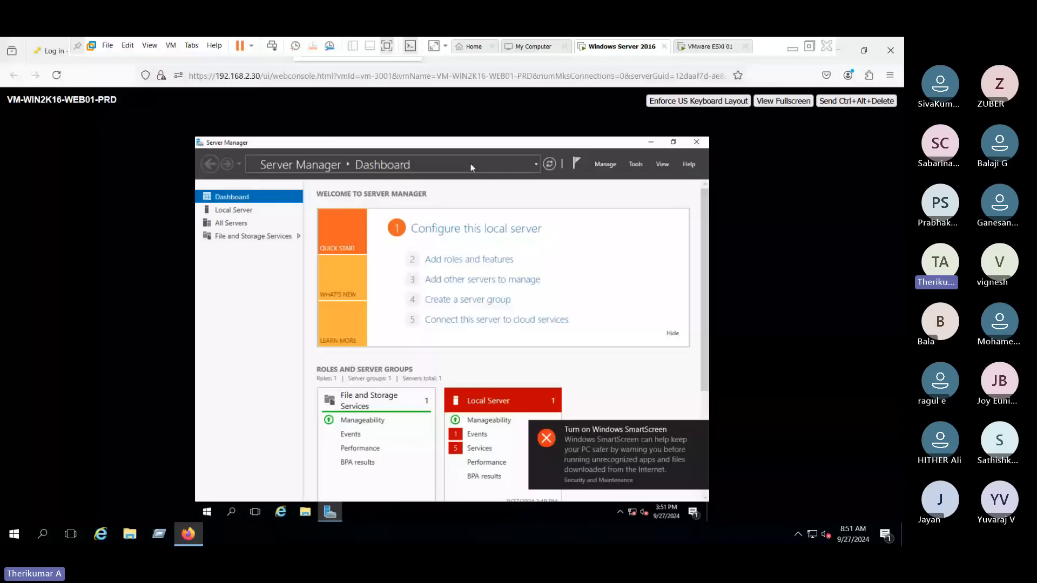
click(697, 141)
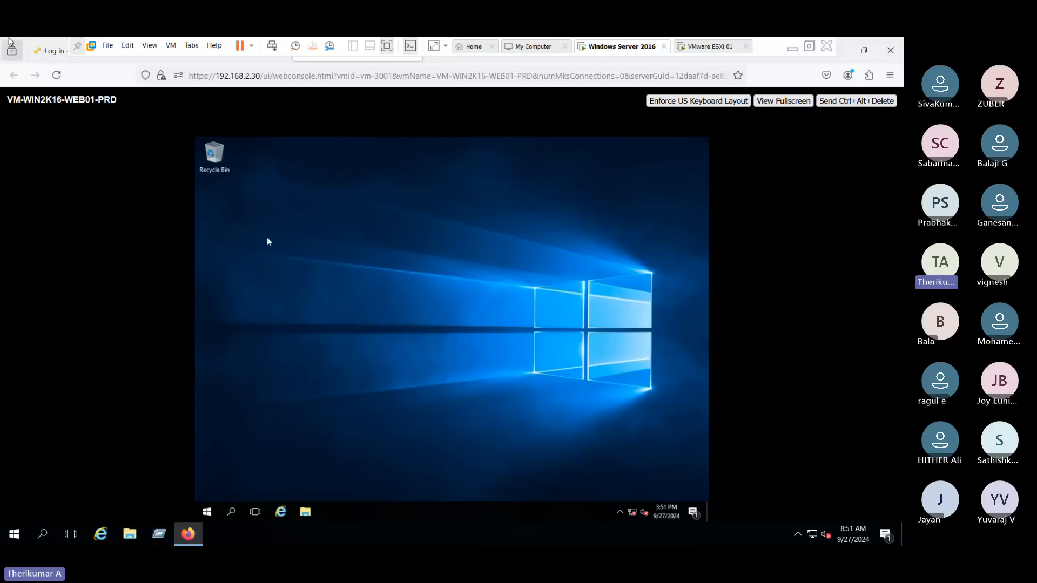
- Return to the VM-WIN2K16-WEB01-PRD summary and examine its name, guest OS and VMware Tools notice
click(35, 49)
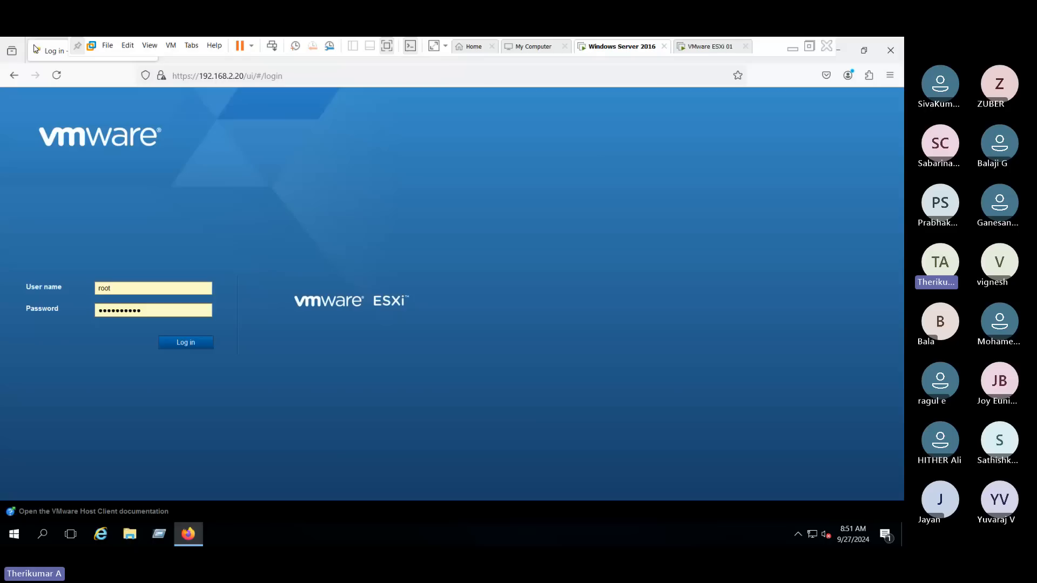
click(216, 58)
drag(208, 163, 355, 163)
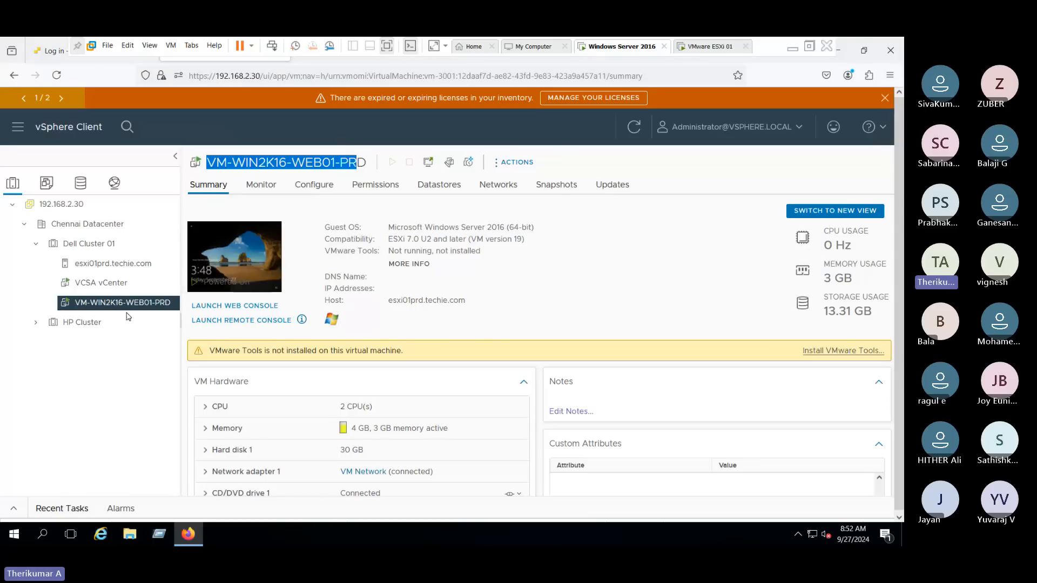
drag(389, 227, 542, 228)
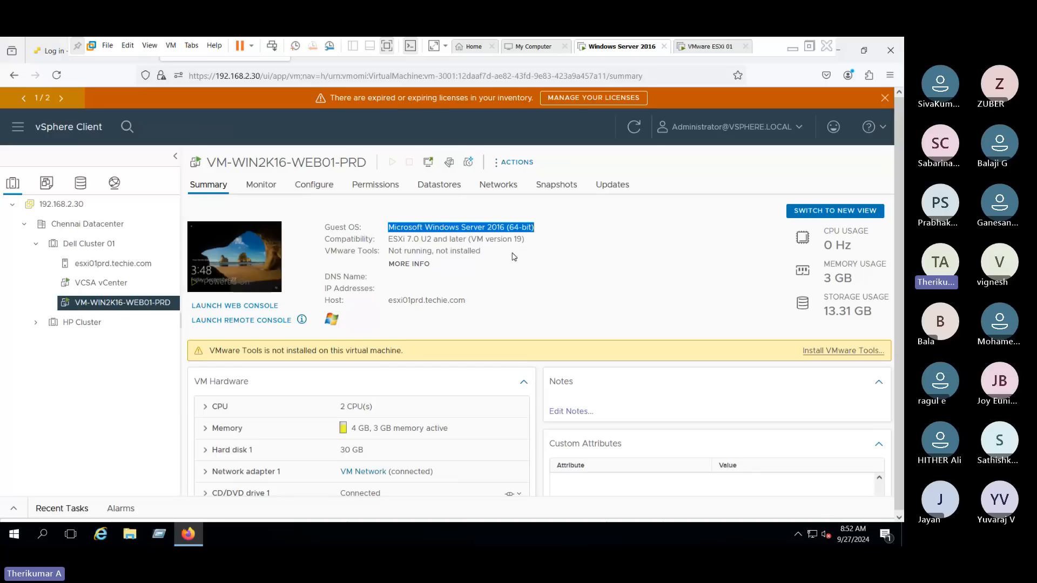
triple_click(400, 350)
click(211, 353)
drag(239, 352, 427, 353)
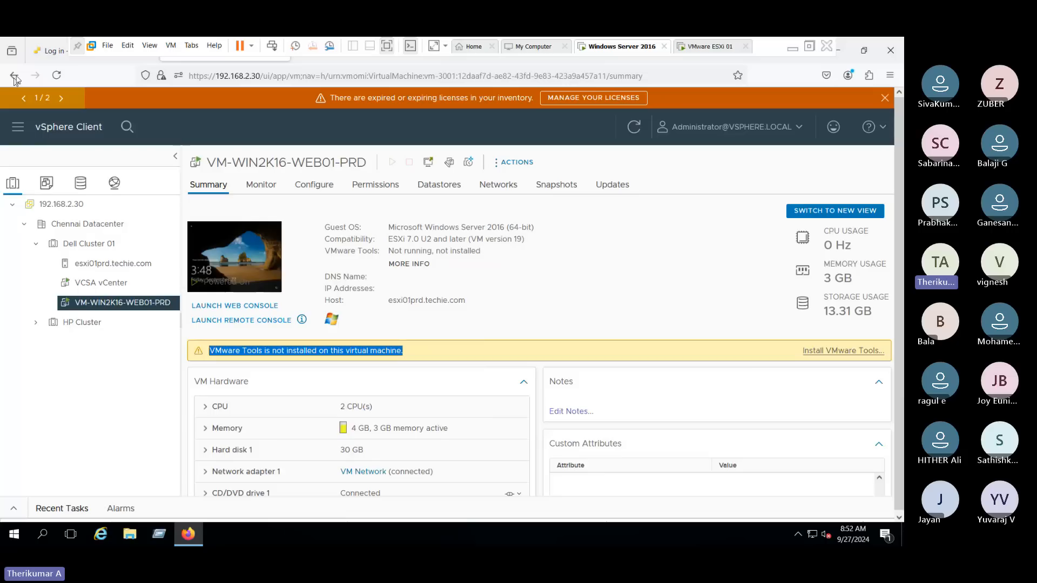
- Return to the VM's web console and open Computer Management in the guest by running compmgmt.msc
click(46, 56)
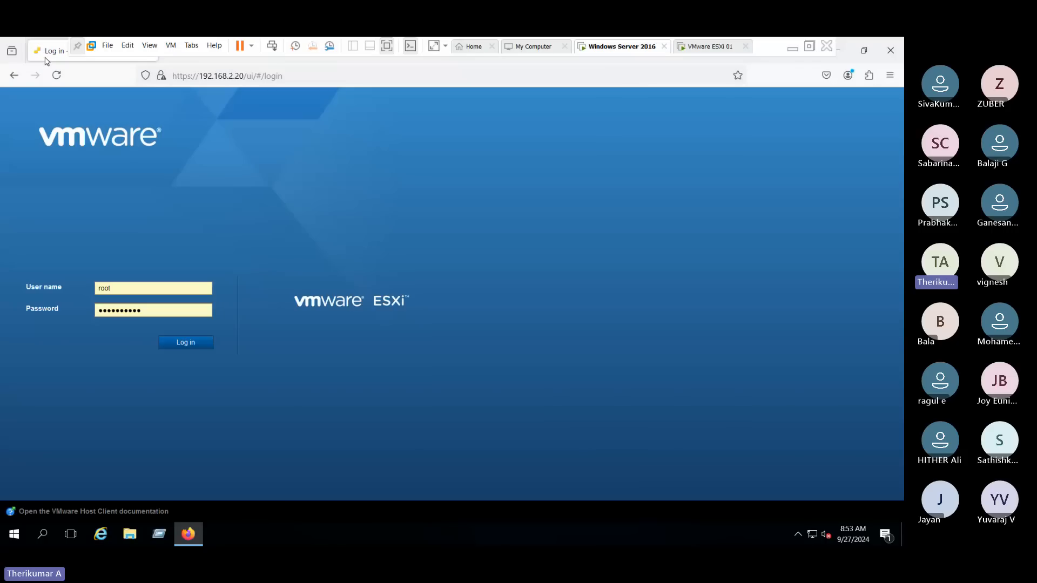
key(ctrl+Tab)
key(ctrl+Tab)
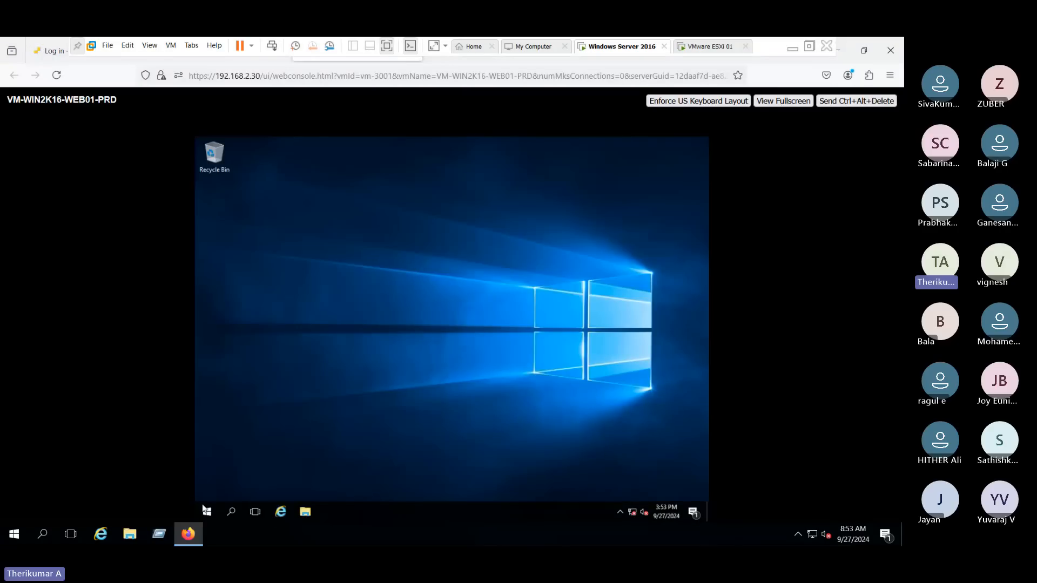
right_click(206, 514)
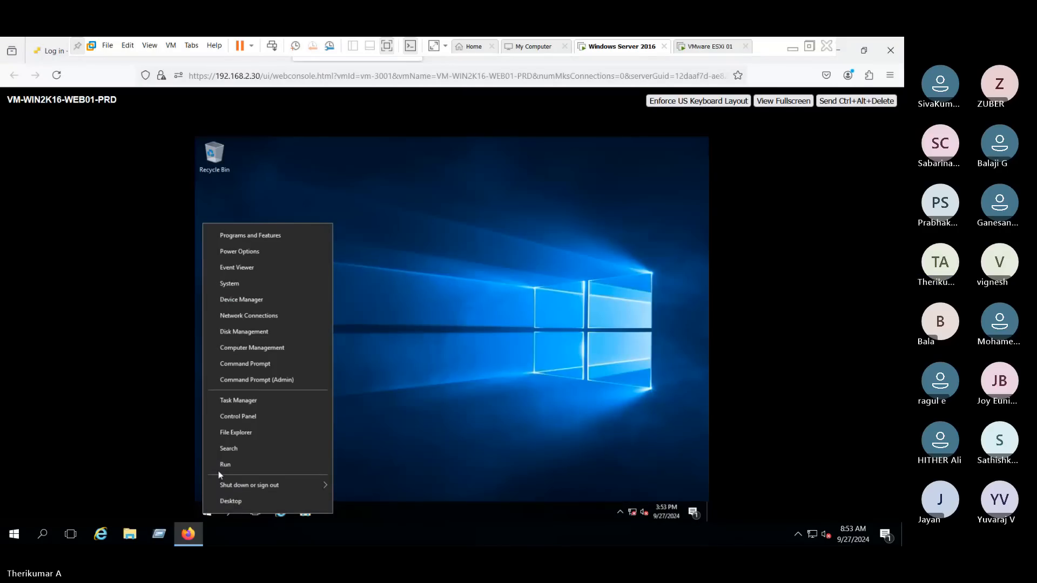
click(218, 469)
text(ccom)
key(BackSpace)
key(BackSpace)
key(BackSpace)
key(BackSpace)
text(comp)
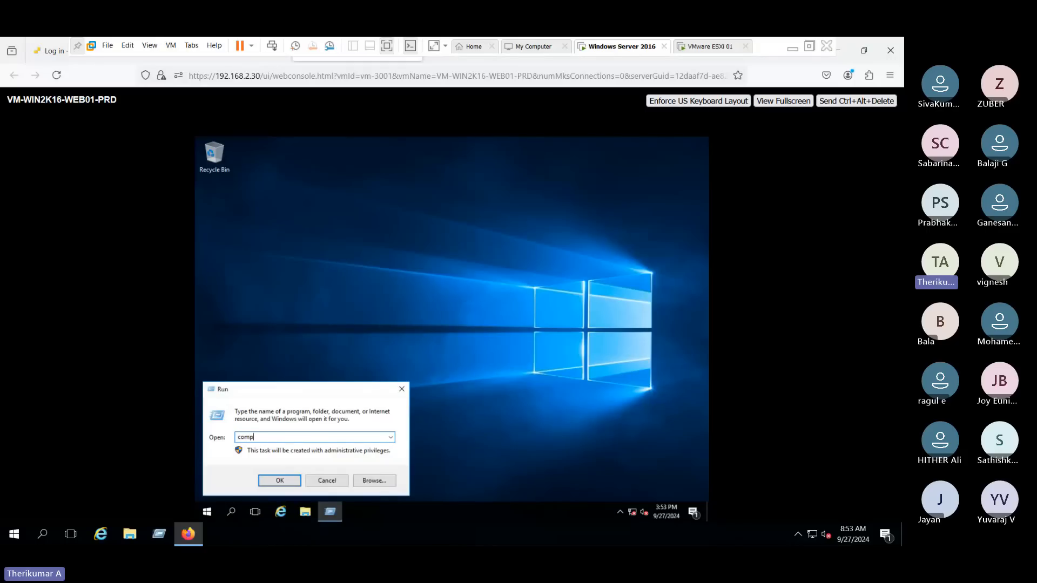
text(mgmt.msc)
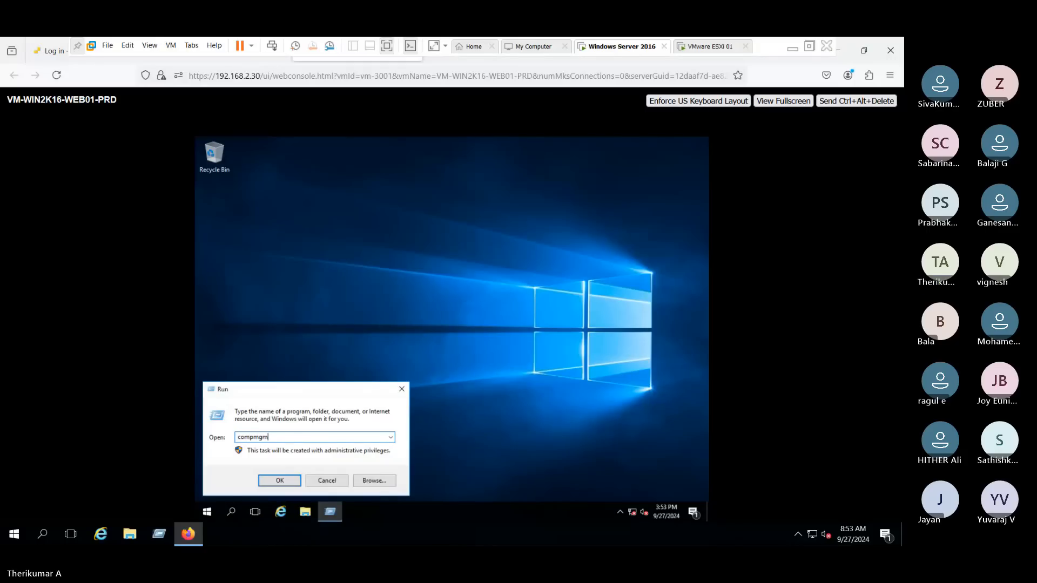
key(Return)
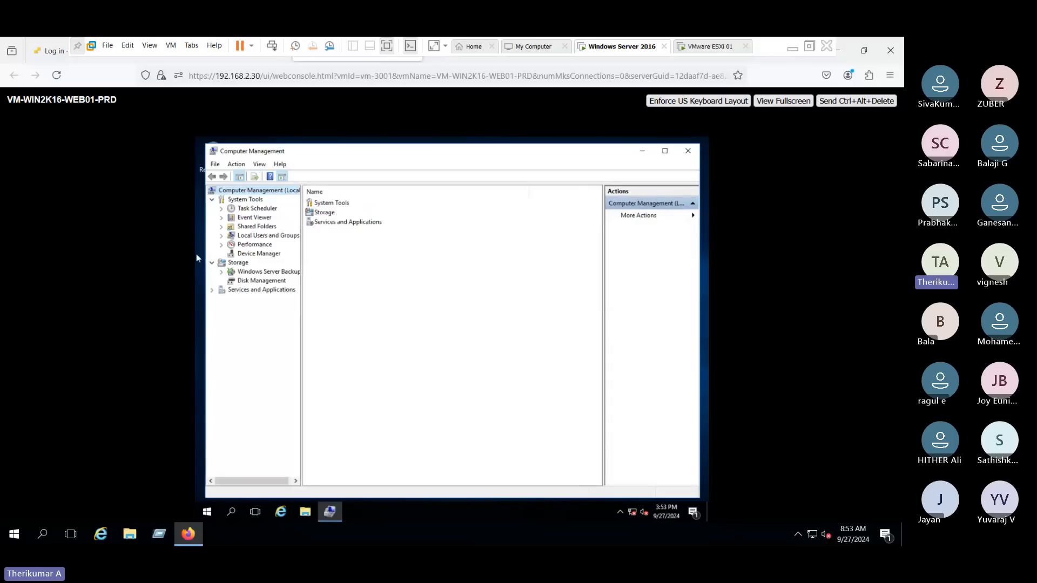
- Show Device Manager in Computer Management and expand the Display adapters category to inspect its driver
click(262, 254)
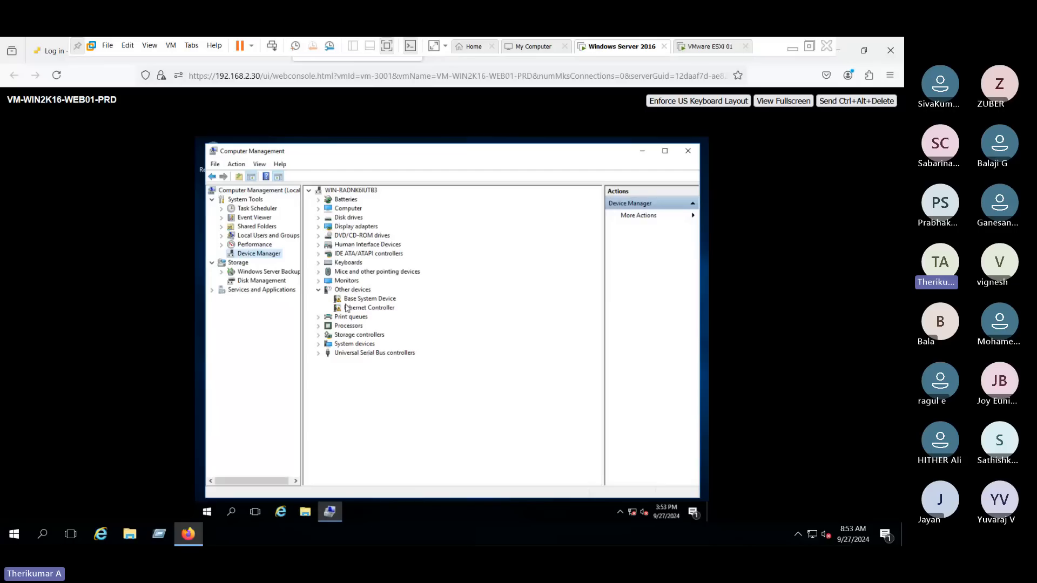
click(321, 230)
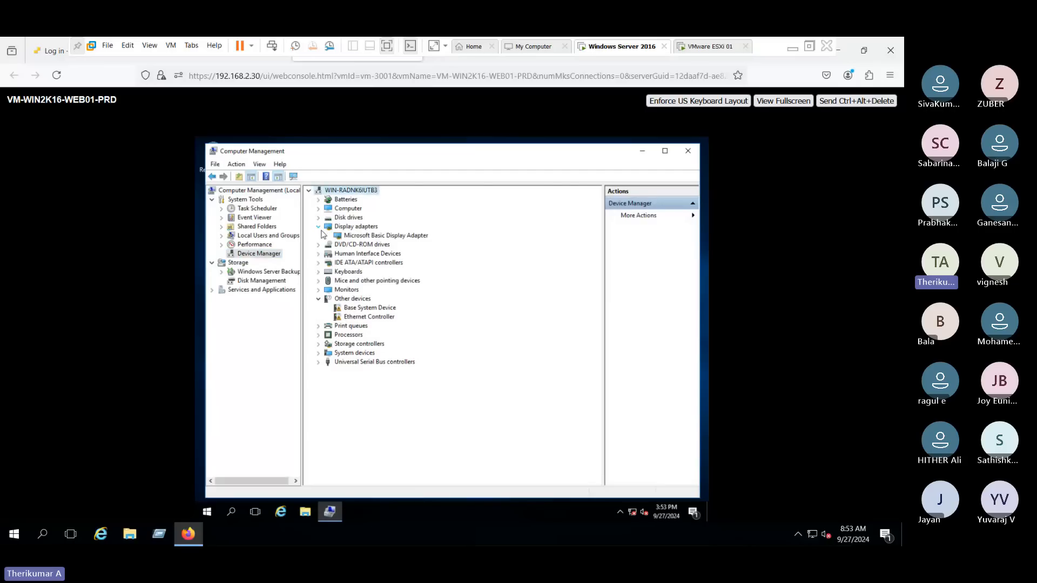
- Run ncpa.cpl in the guest to check Network Connections, and minimize the window
right_click(214, 509)
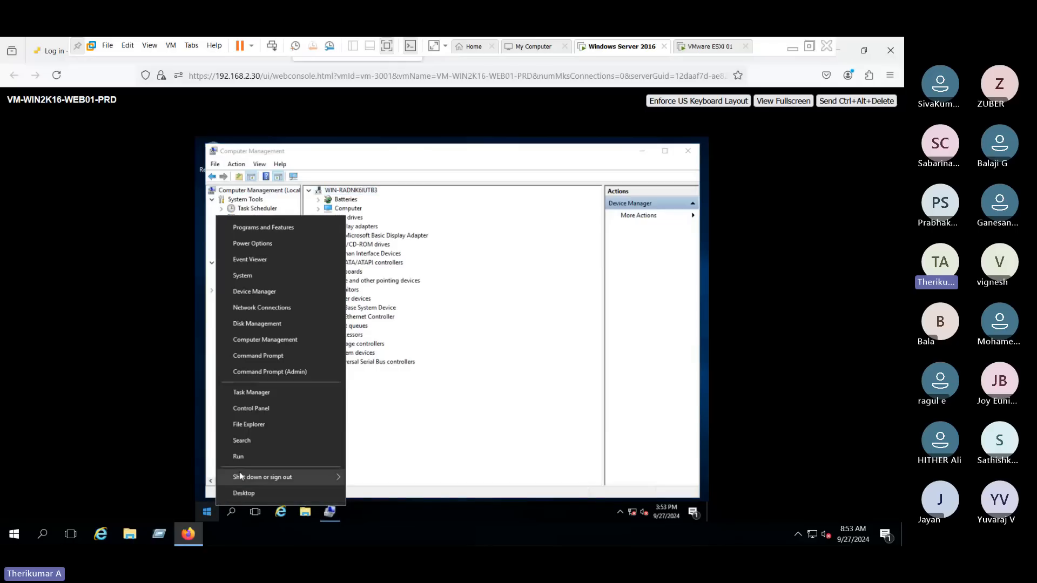
click(250, 458)
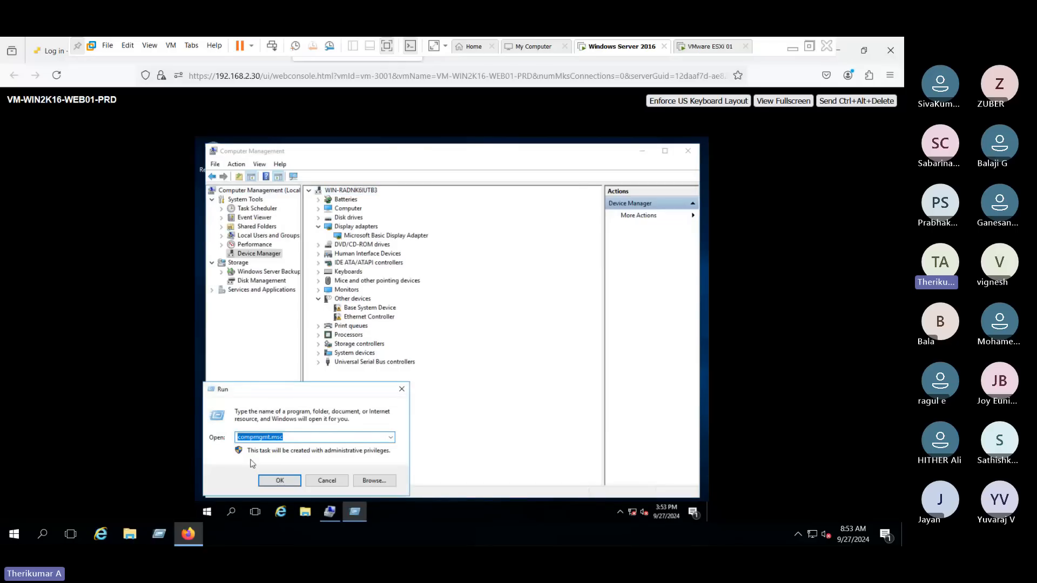
text(ncapa.cpl)
key(Return)
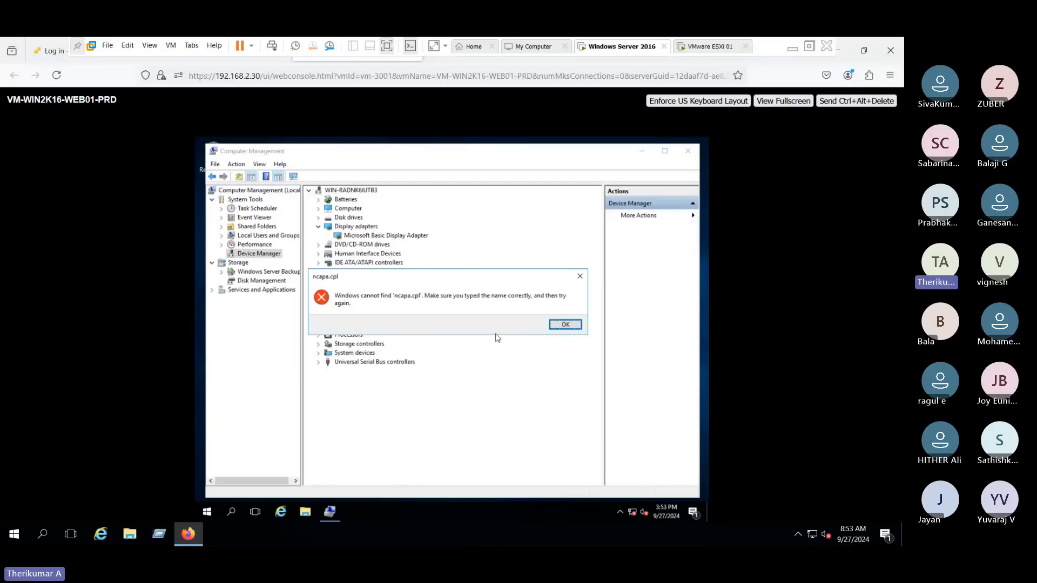
key(Return)
text(n)
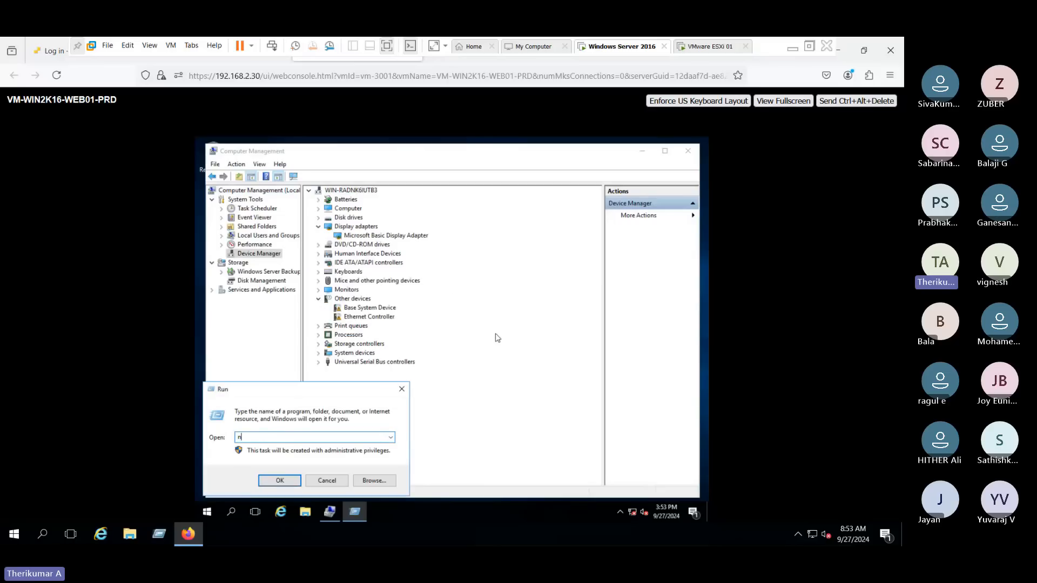
key(Down)
text(cpa.cpl)
key(Return)
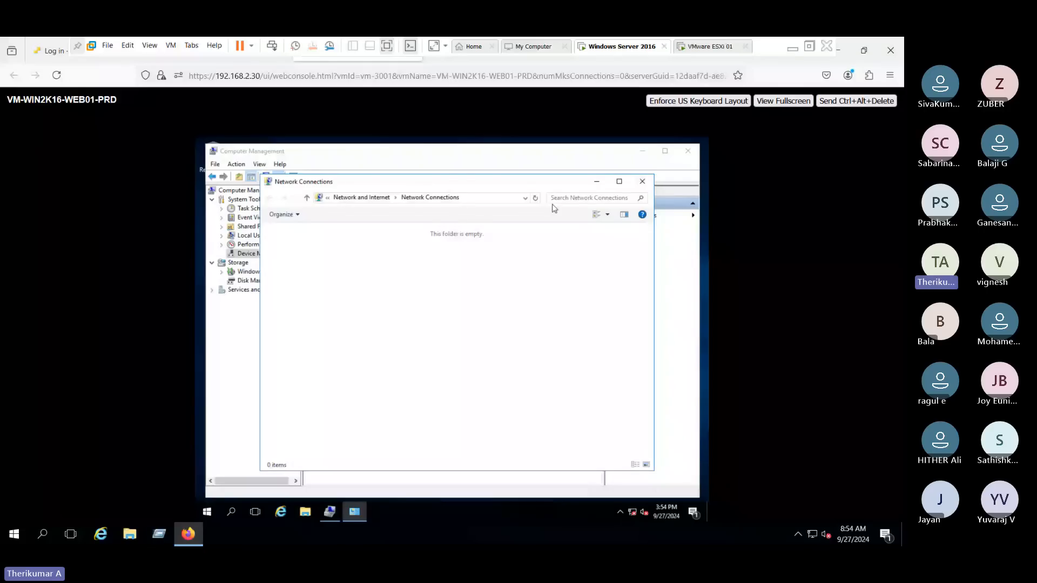
mouse_move(634, 514)
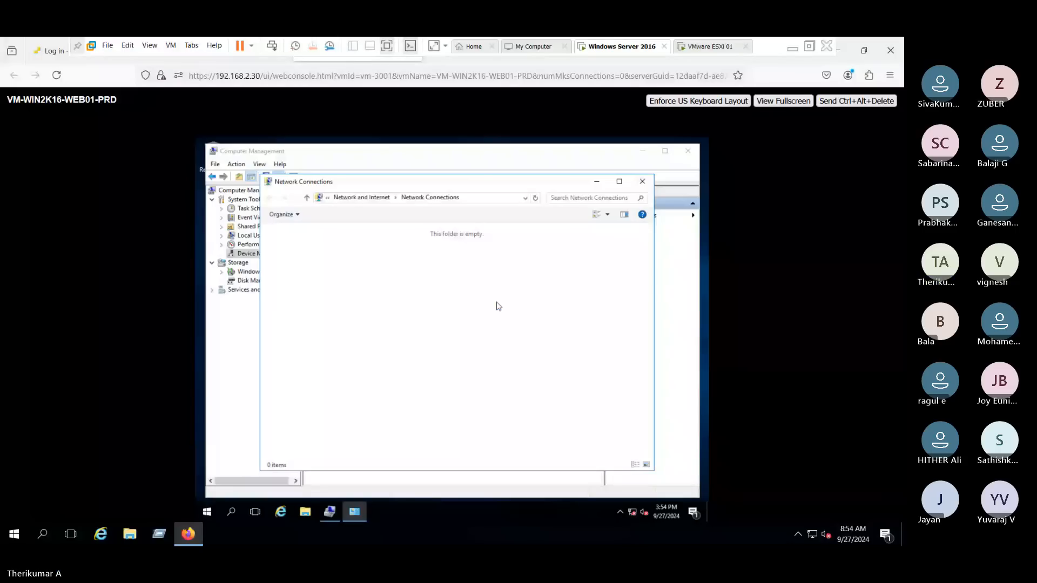
click(598, 182)
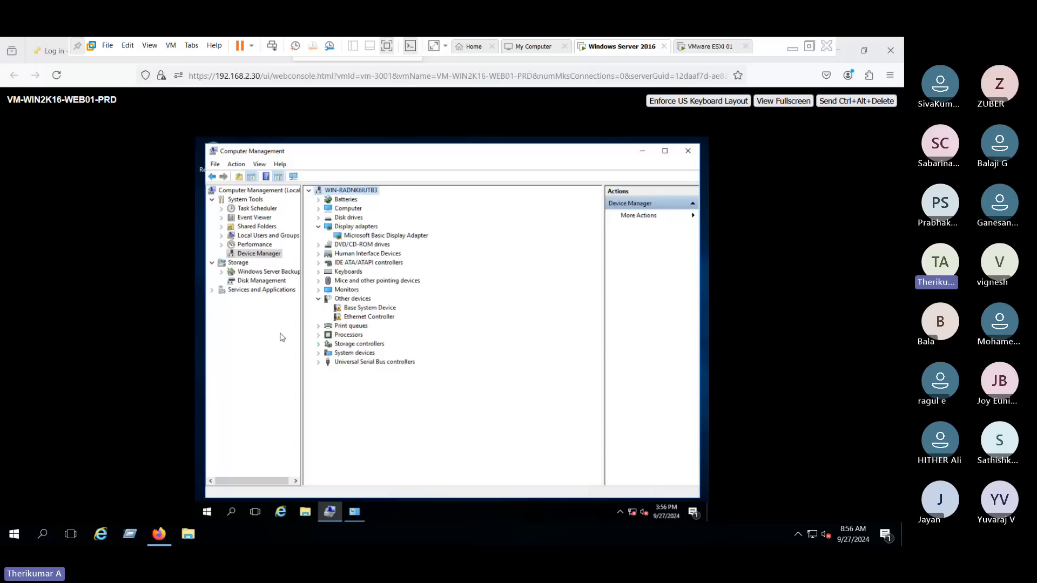
- Review the VMware Tools notice in vSphere Client, open the settings of VM-WIN2K16-WEB01-PRD and expand CD/DVD drive 1
click(39, 57)
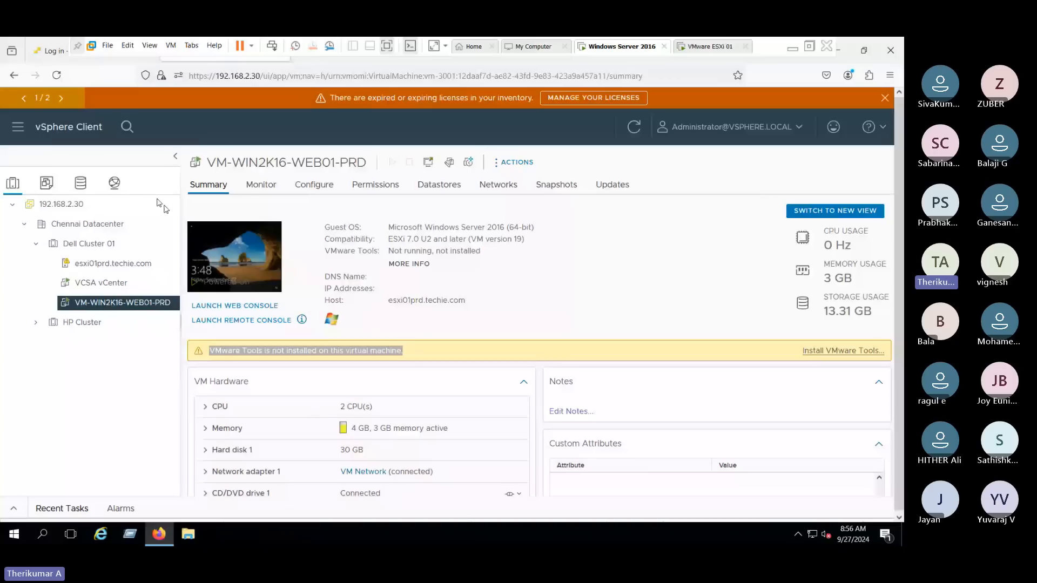
drag(209, 350, 404, 351)
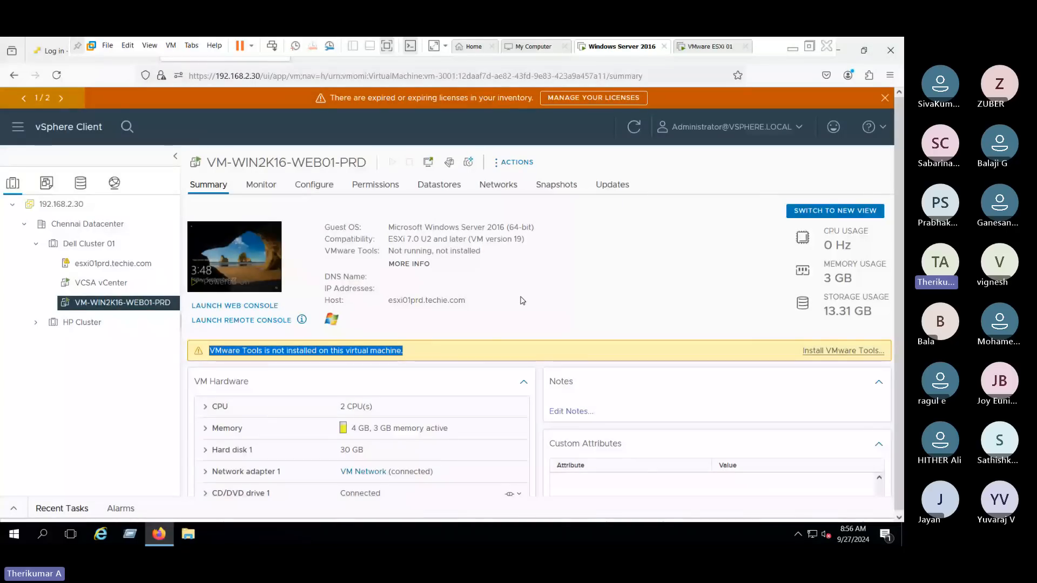
right_click(162, 302)
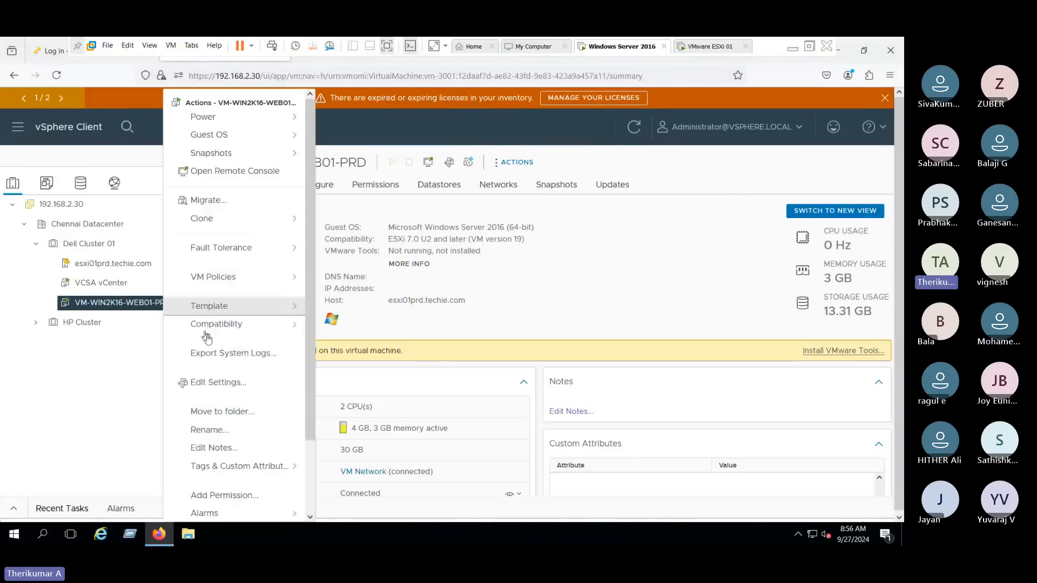
click(218, 382)
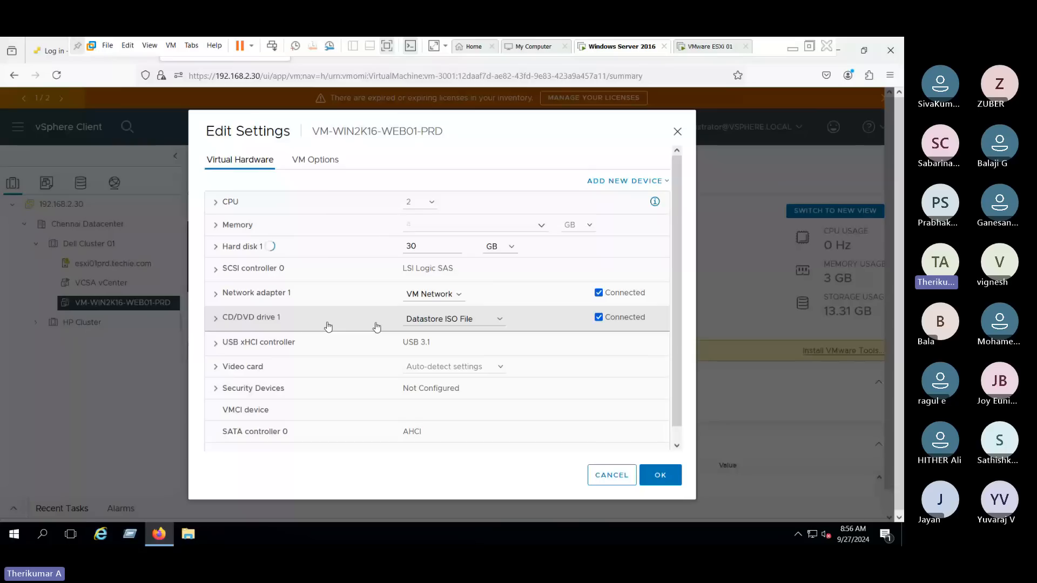
click(218, 319)
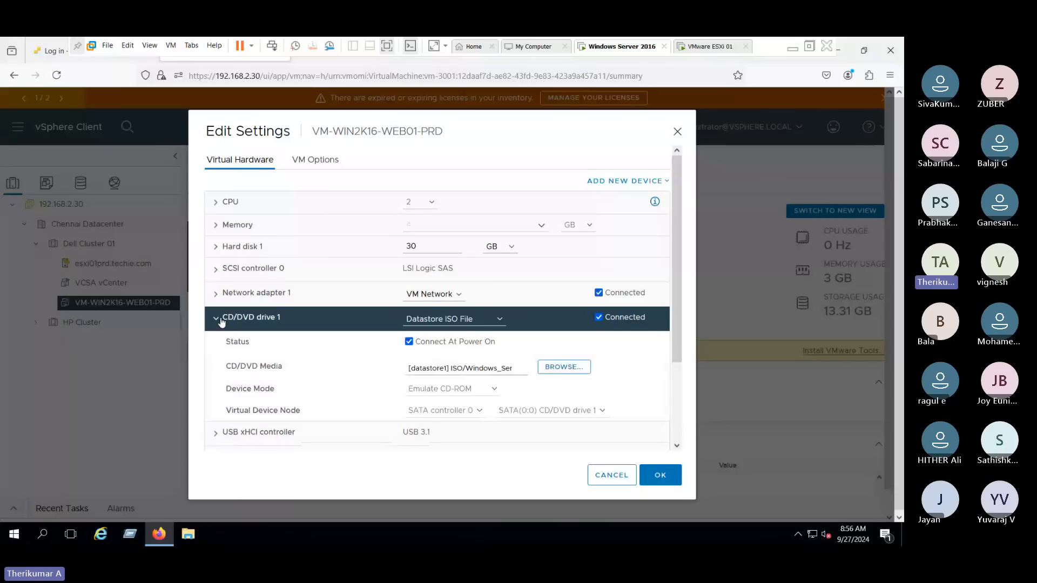
- Close the browser page showing the VMware ESXi host login
click(48, 56)
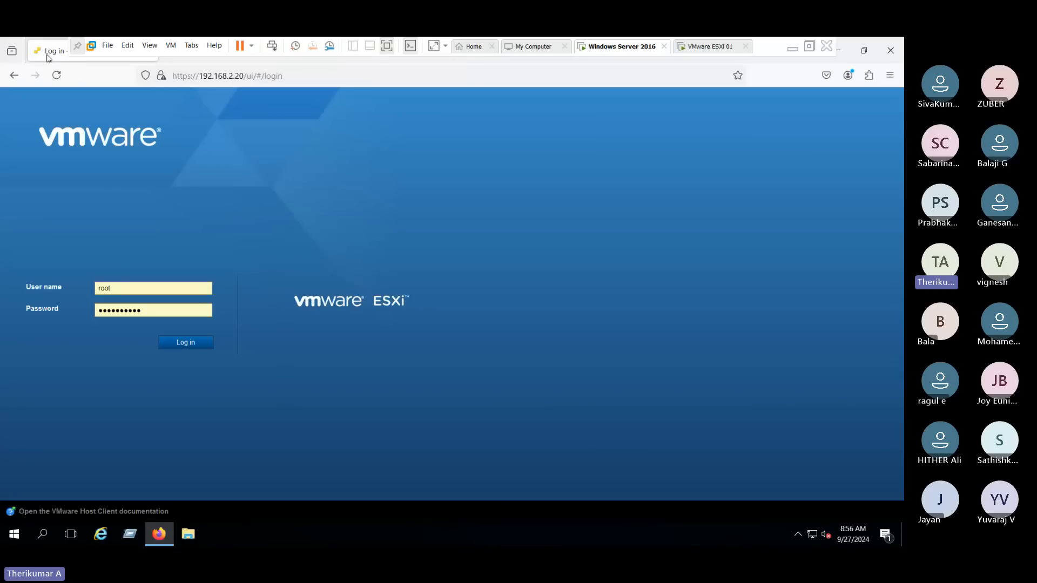
right_click(48, 57)
click(74, 91)
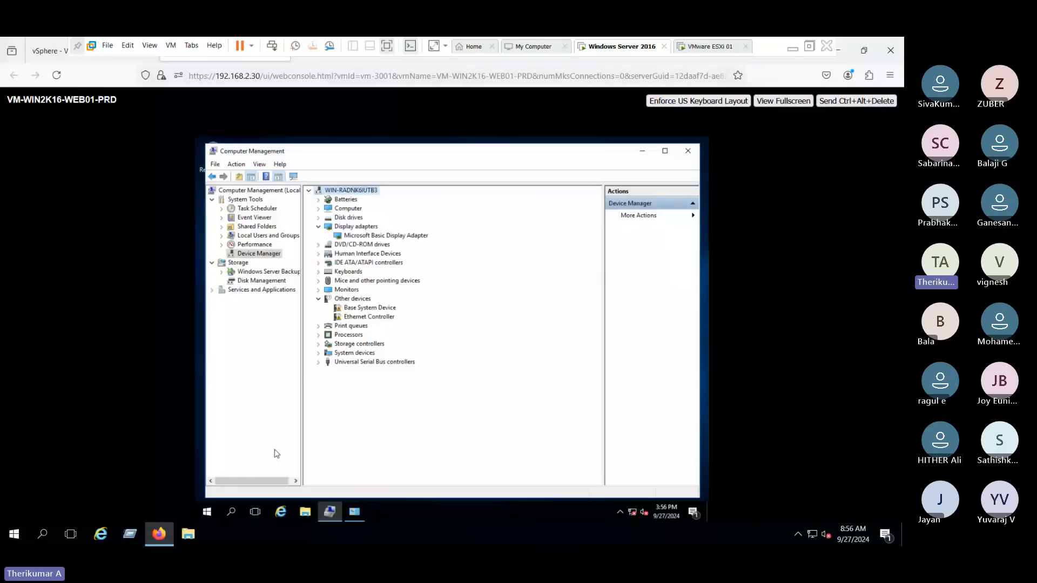
- Browse the contents of DVD Drive (D:) in the guest's File Explorer and close the window
click(305, 512)
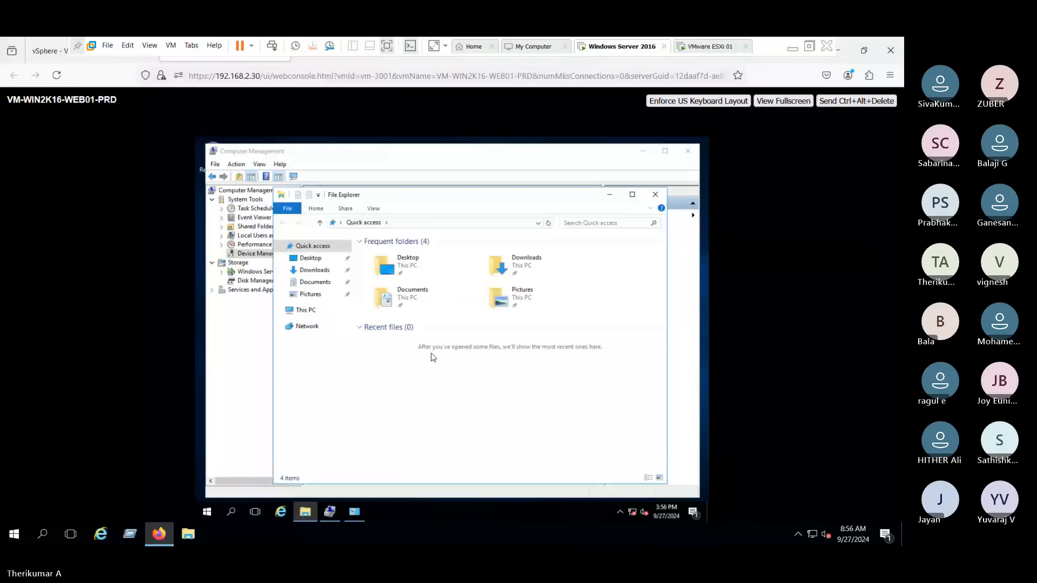
click(305, 312)
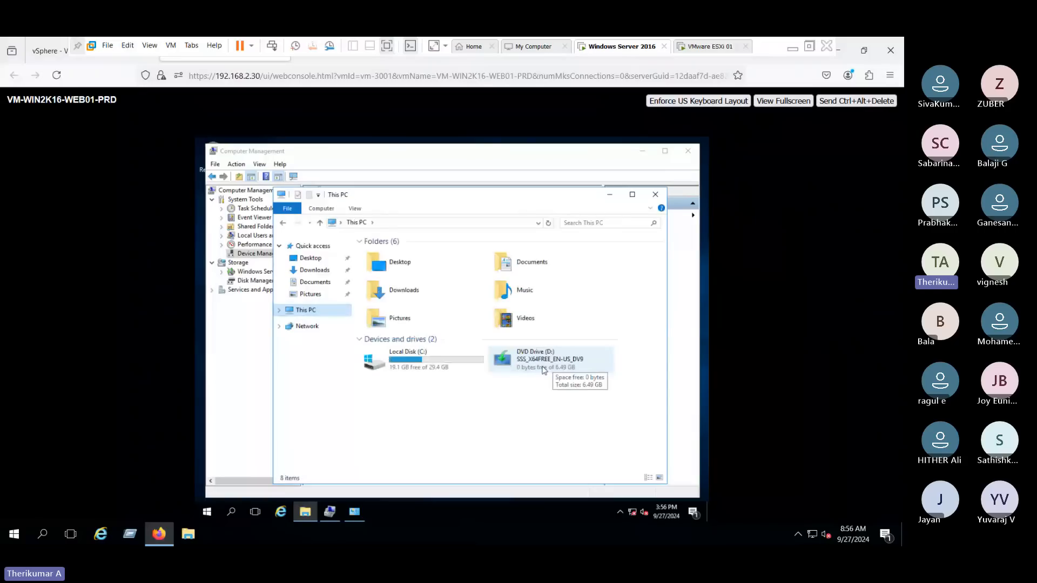
double_click(543, 369)
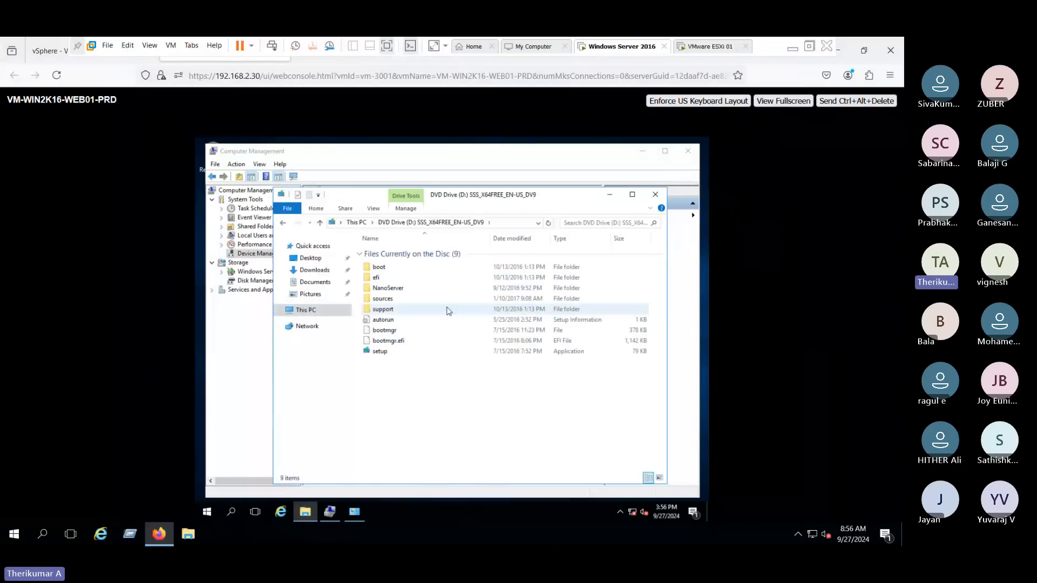
click(654, 196)
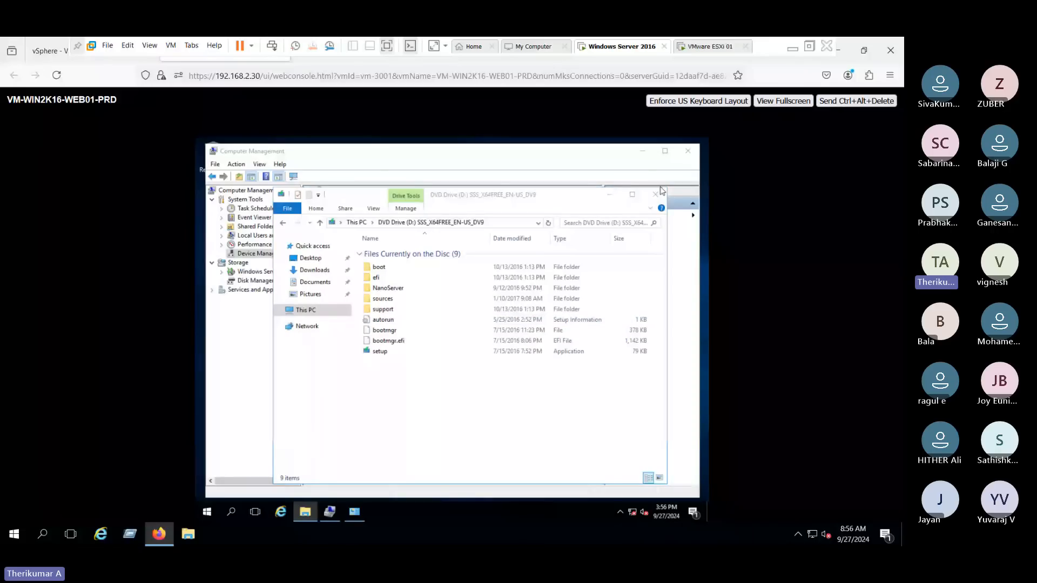
- Switch to vSphere Client, dismiss the VM's settings, and review the Guest OS options for VM-WIN2K16-WEB01-PRD
click(51, 52)
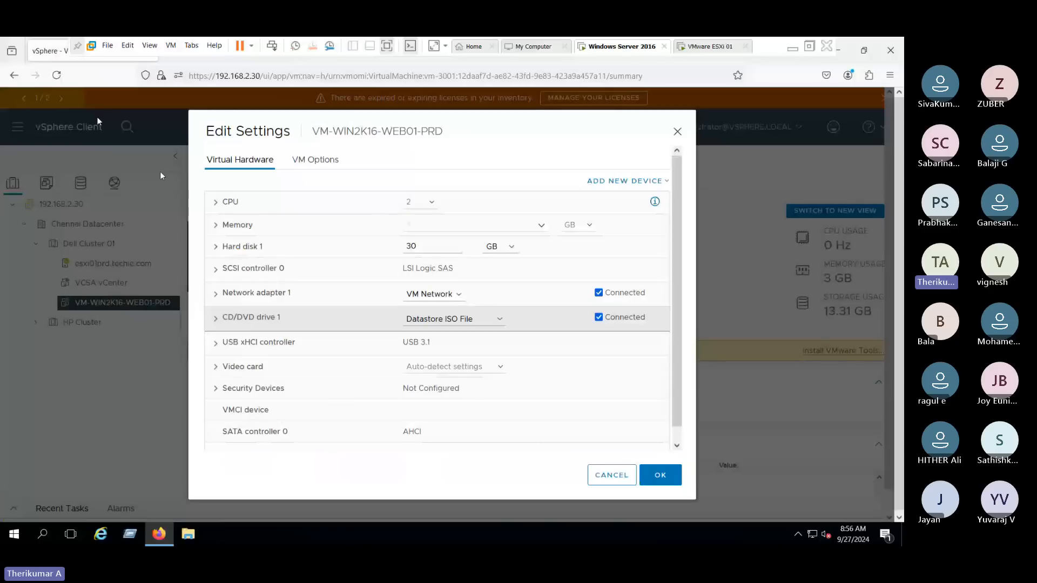
key(Escape)
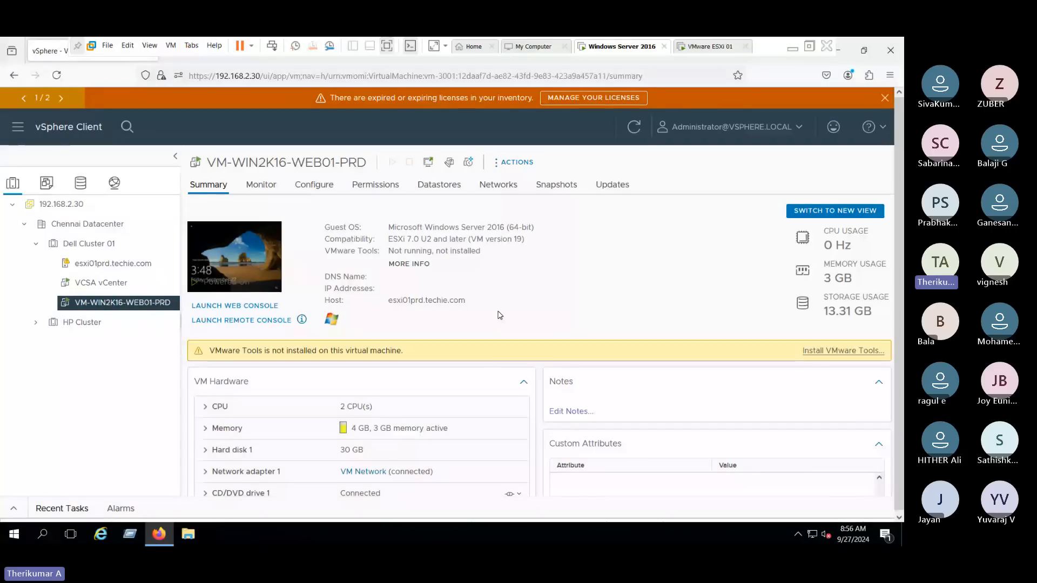
right_click(173, 304)
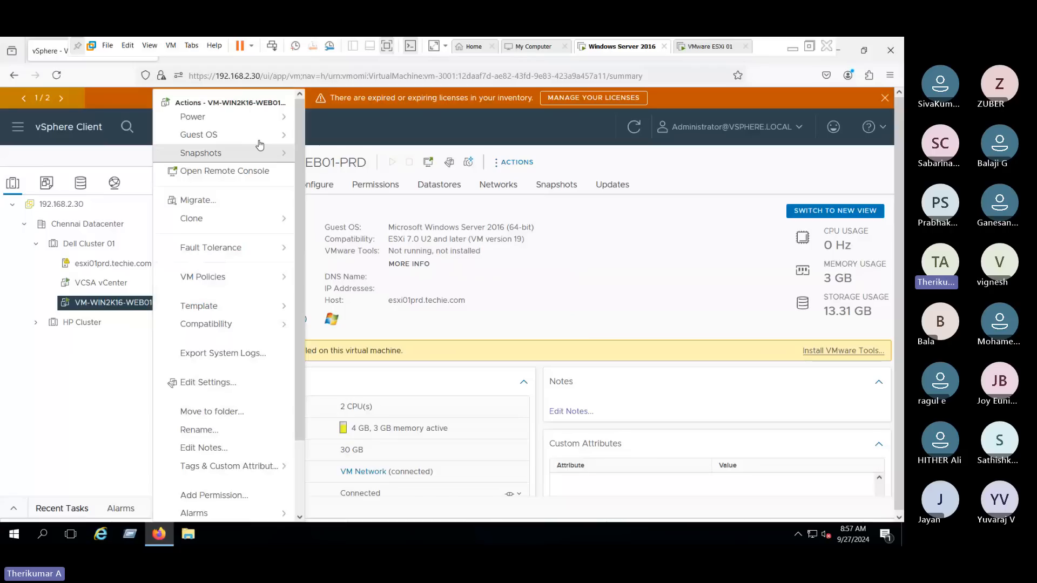
mouse_move(261, 143)
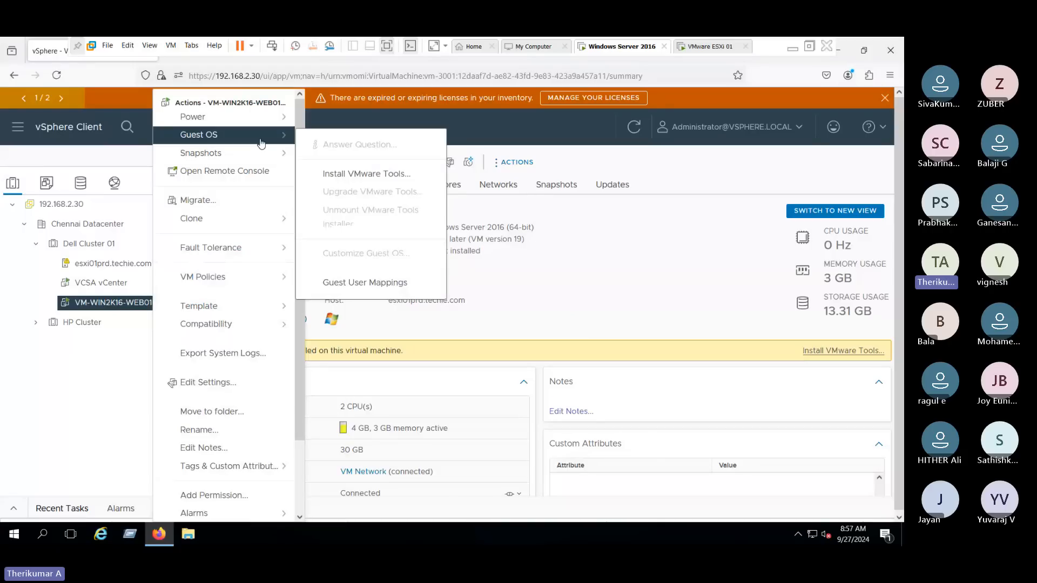
click(520, 310)
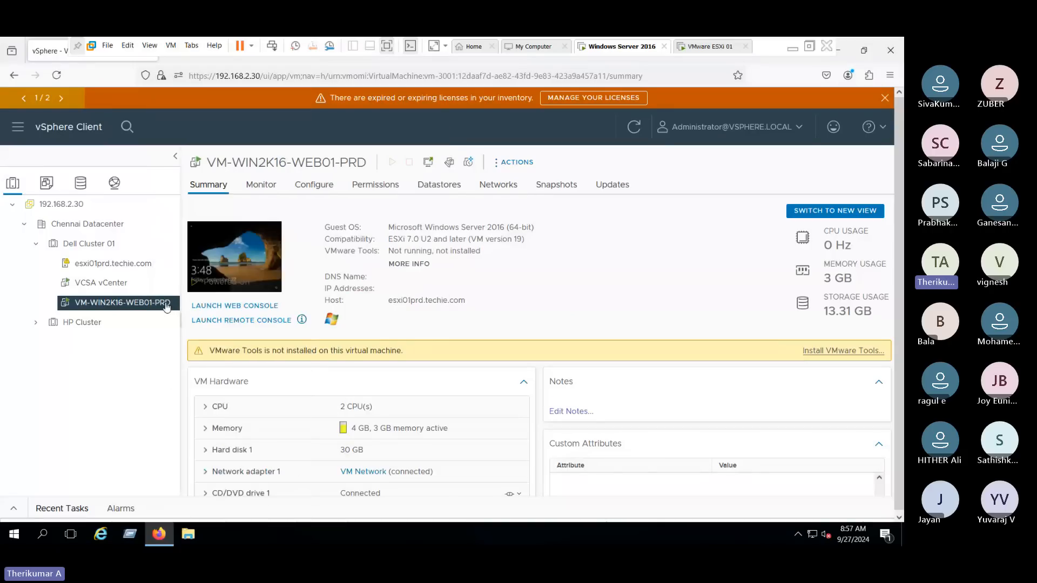
- Open the Install VMware Tools dialog for VM-WIN2K16-WEB01-PRD, review the description of its included drivers, and cancel it
right_click(167, 306)
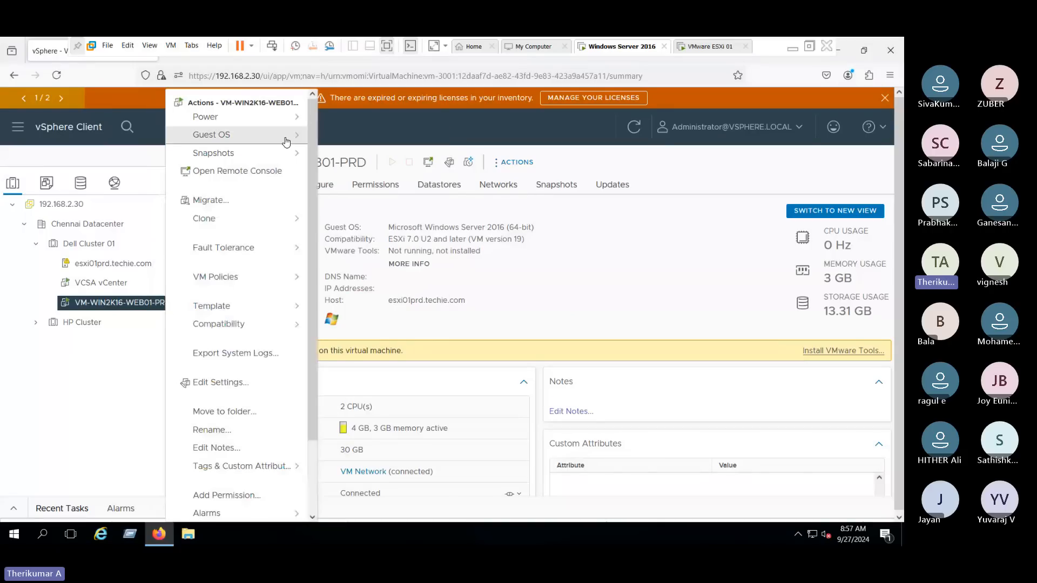
mouse_move(287, 142)
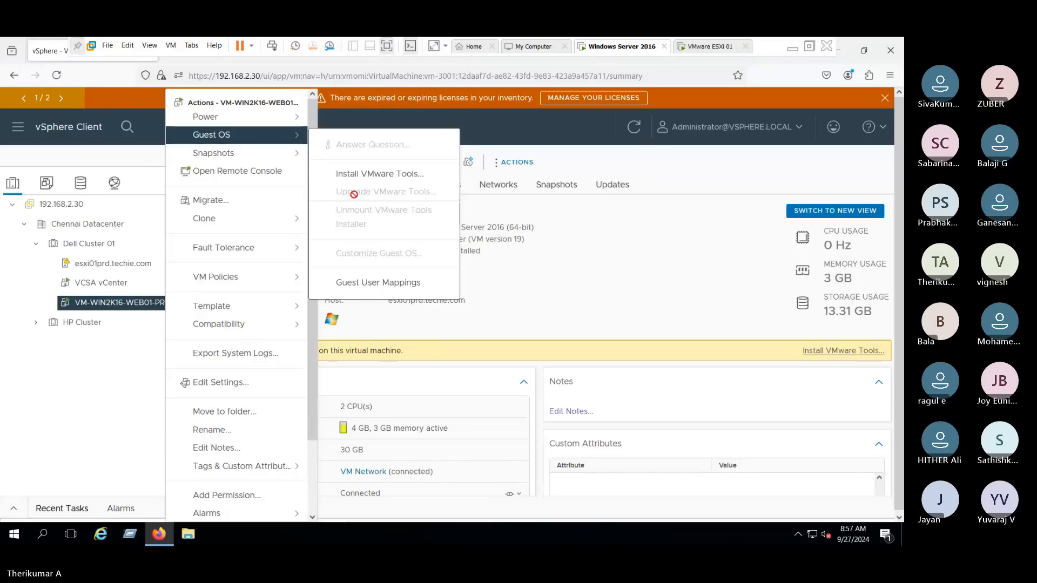
click(377, 175)
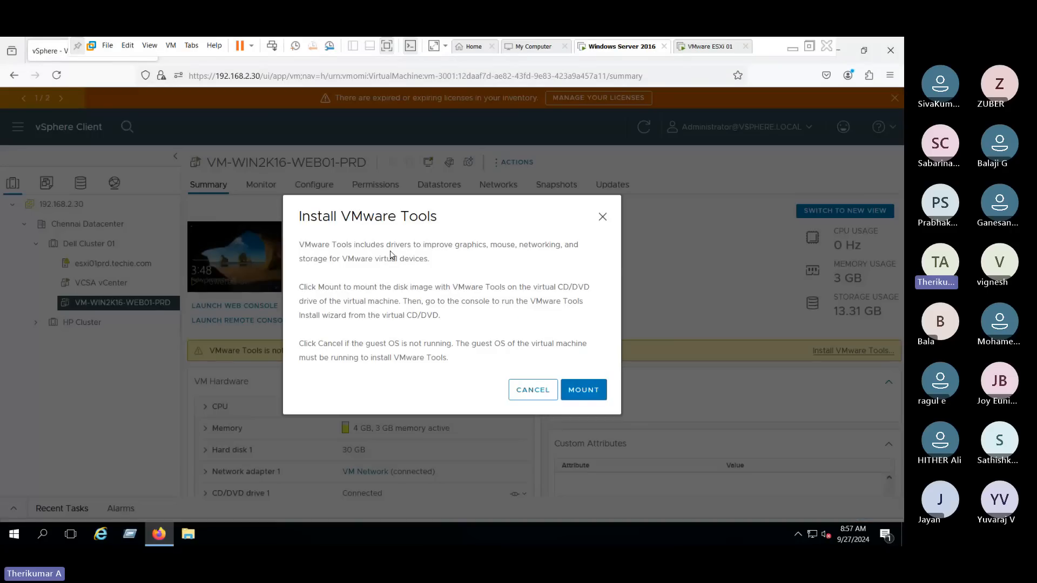
drag(390, 252, 497, 247)
click(565, 247)
drag(300, 257, 419, 260)
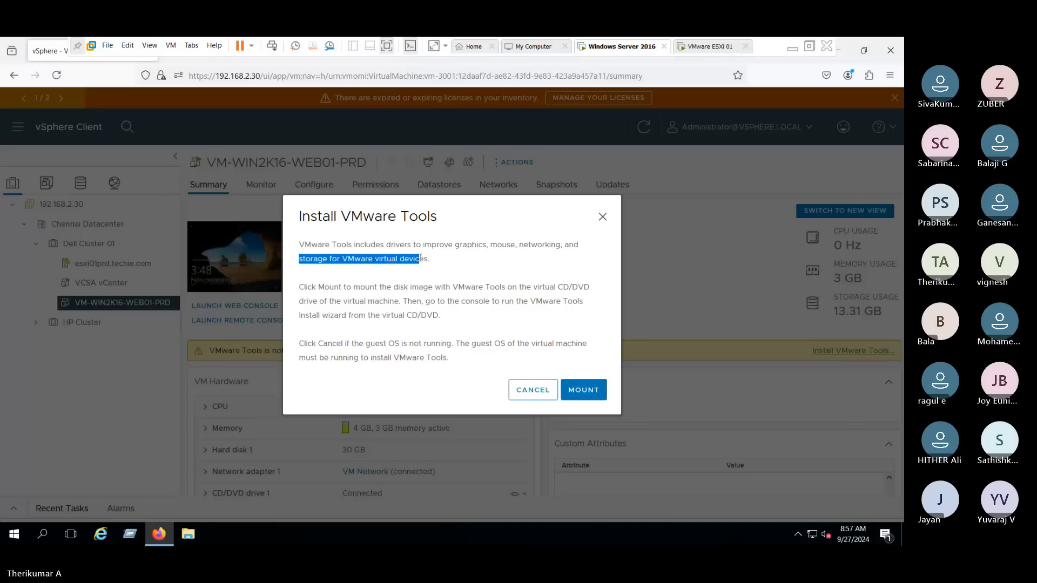
click(512, 391)
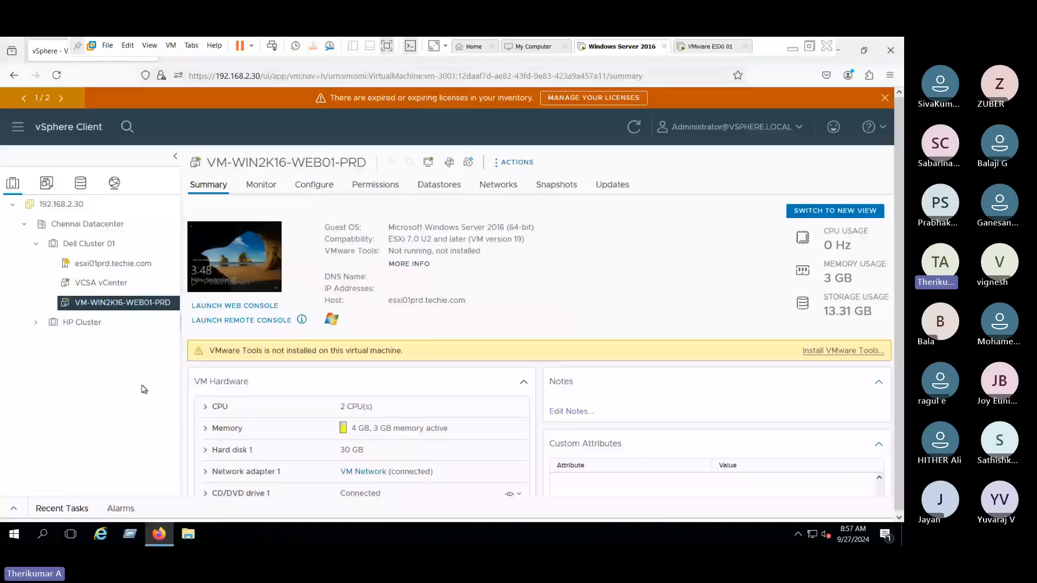
- Check CD/DVD drive 1 in the settings of VM-WIN2K16-WEB01-PRD and cancel without changes
right_click(143, 389)
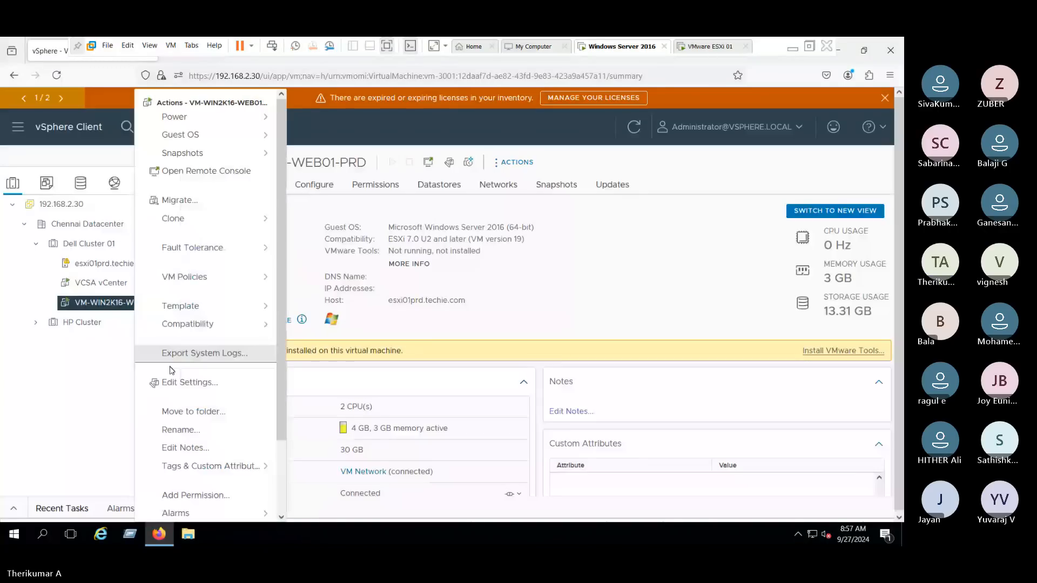
click(179, 381)
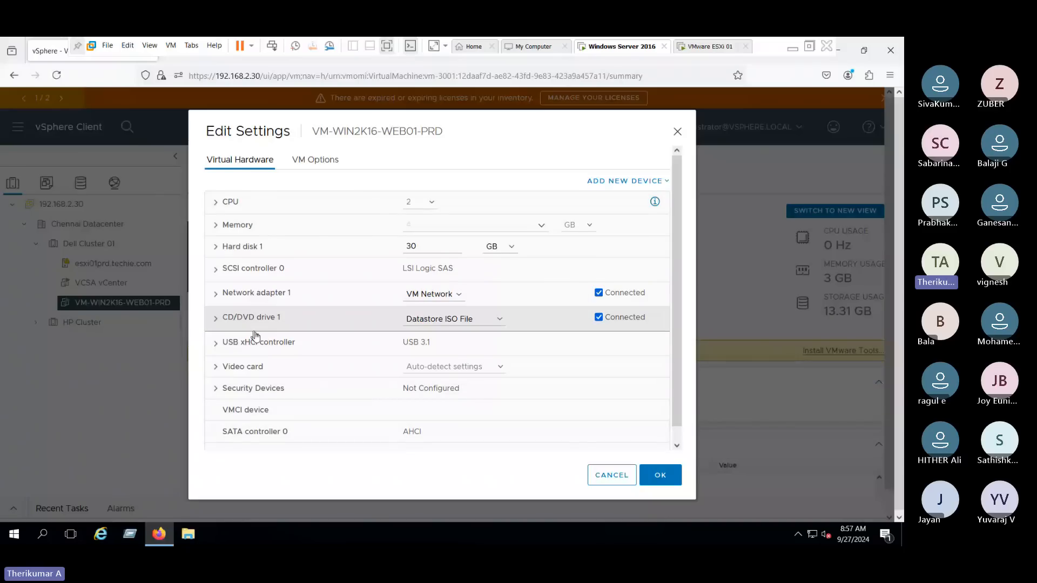
click(589, 475)
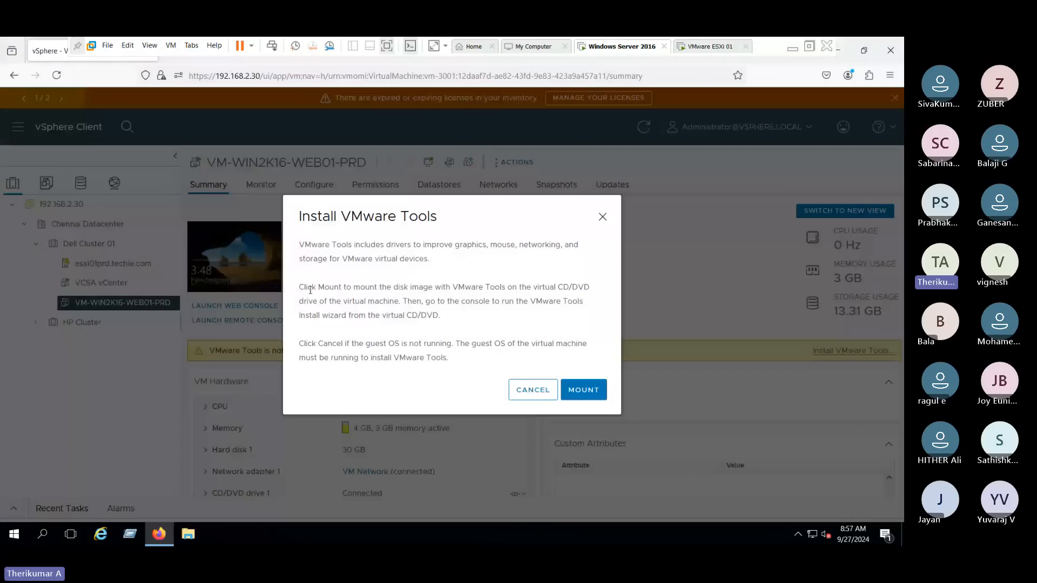
- Review the mounting instructions and mount the VMware Tools disk image on the virtual CD/DVD drive
drag(299, 289, 370, 290)
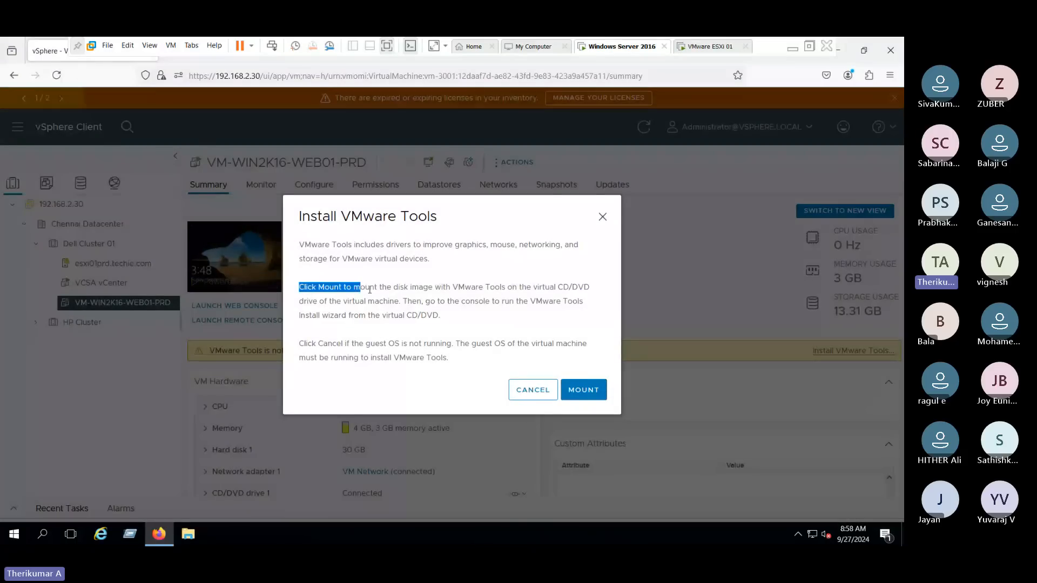
drag(370, 290, 592, 292)
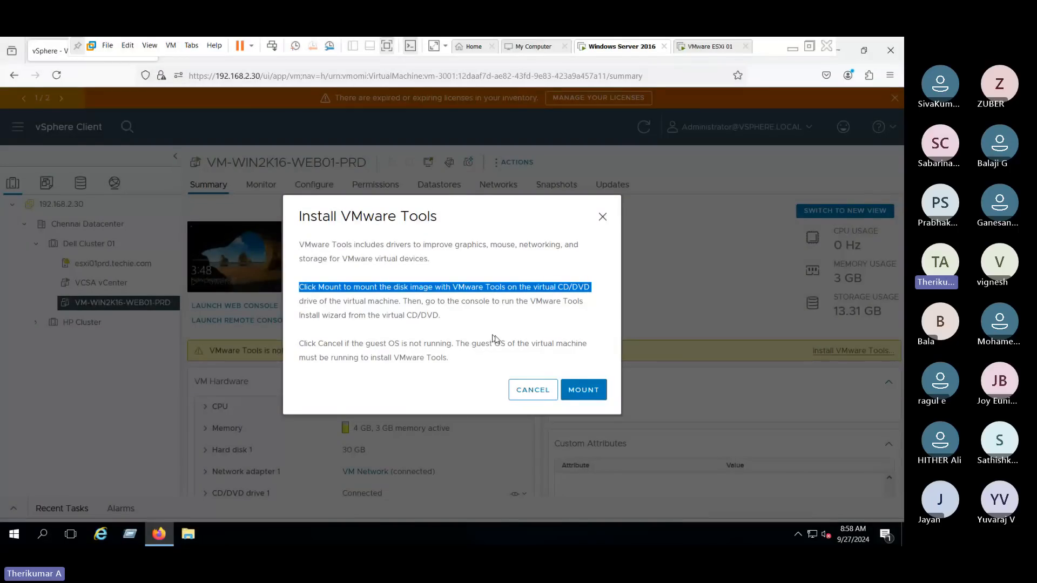
key(Escape)
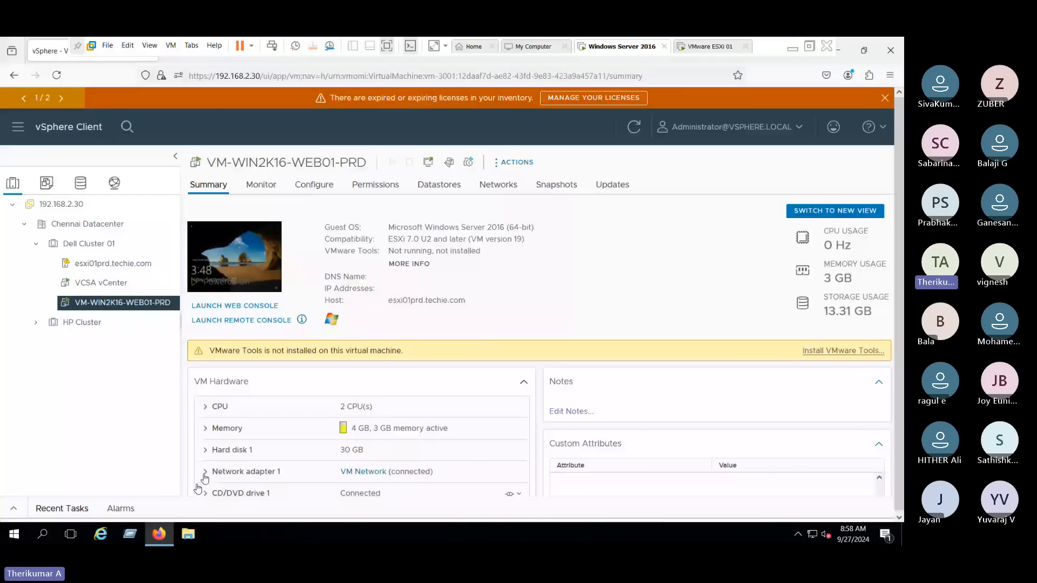
- Check the recent tasks, then inspect the CD/DVD drive 1 media path in the VM's settings and close them
click(14, 509)
click(13, 424)
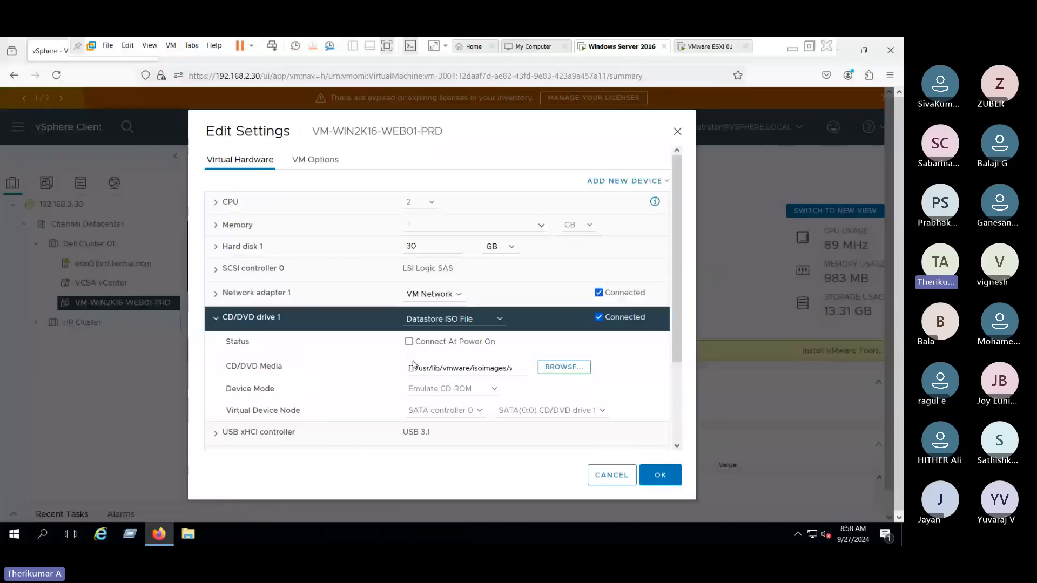
drag(414, 368, 515, 368)
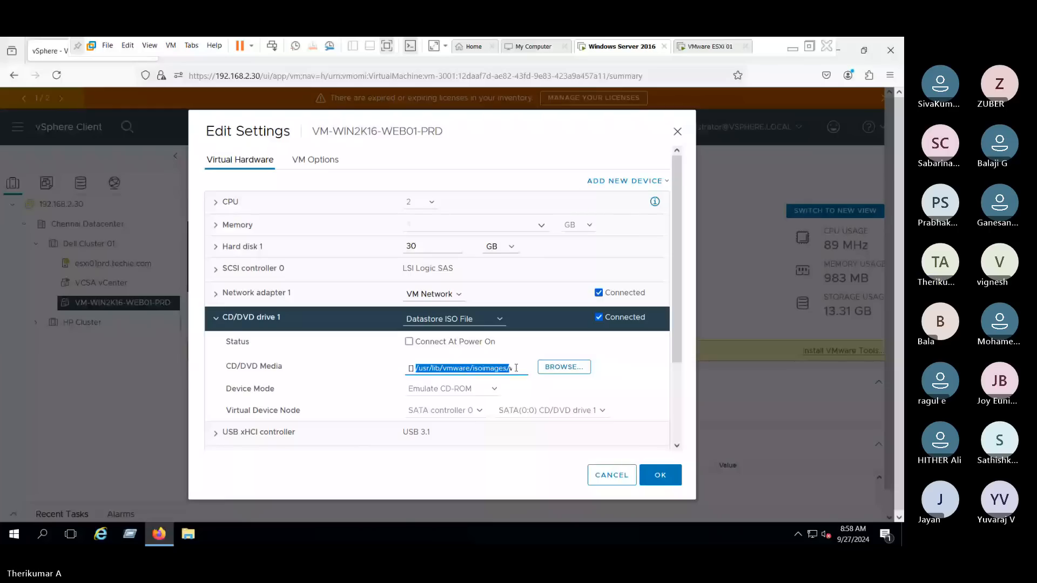
key(Escape)
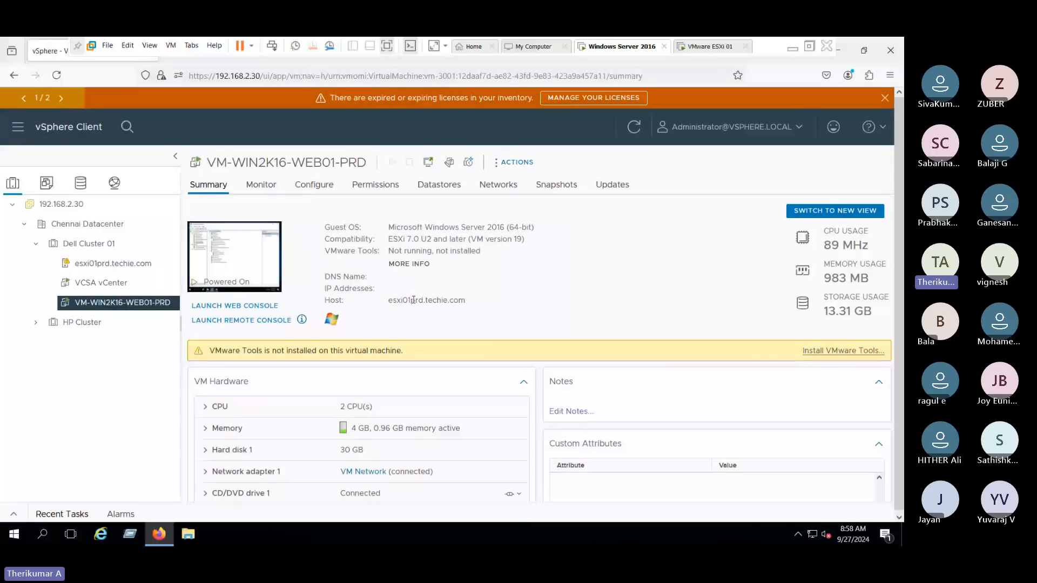
- Return to the guest console and launch the VMware Tools setup from DVD Drive (D:) in This PC
key(ctrl+Tab)
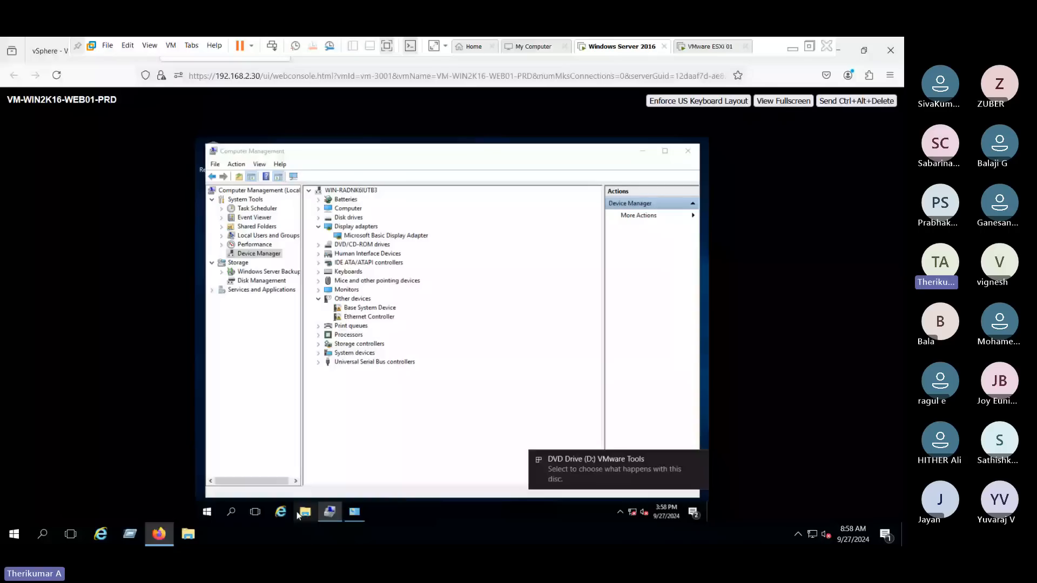
click(298, 511)
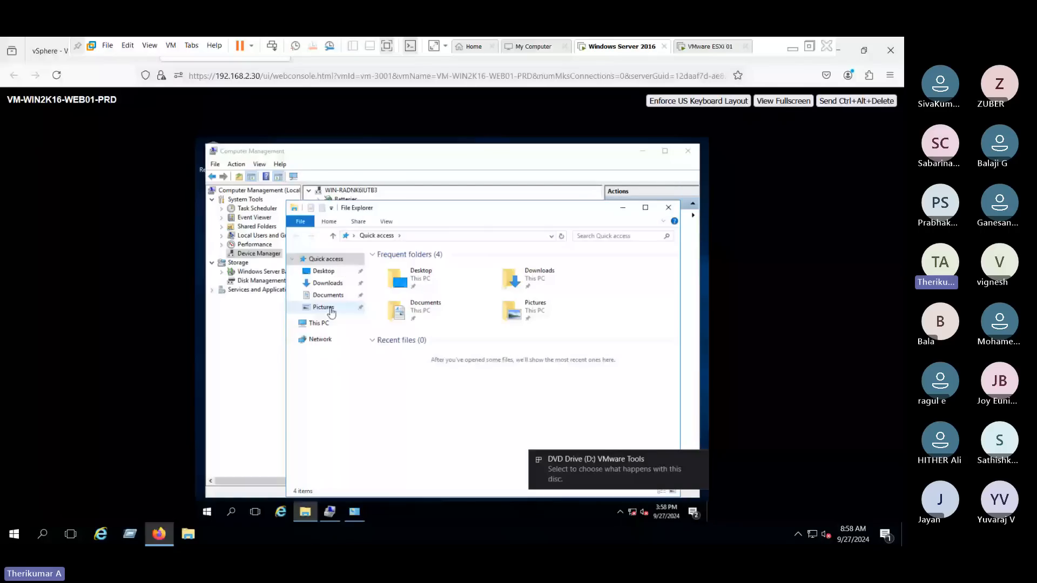
click(319, 322)
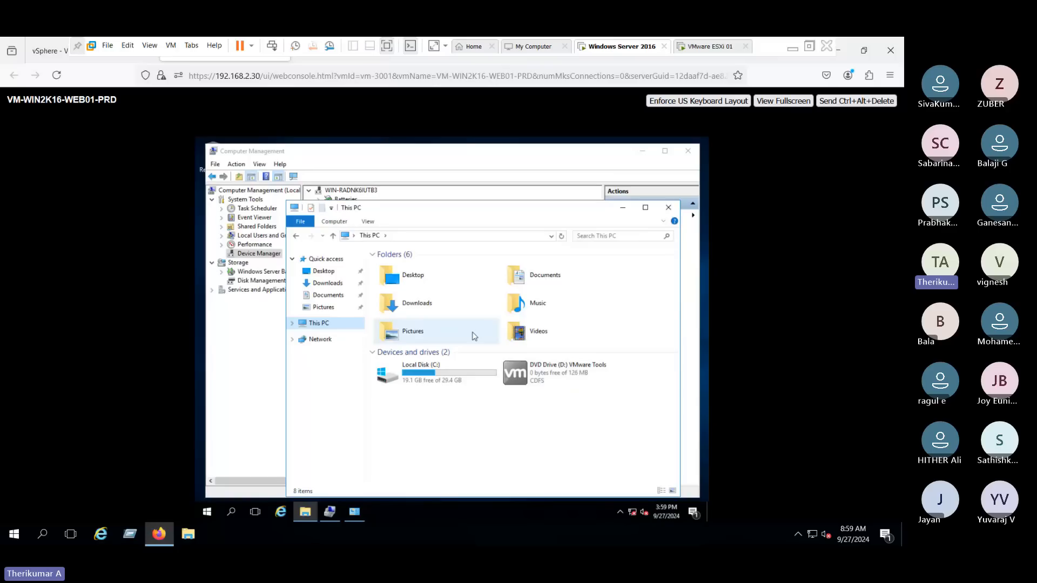
click(544, 379)
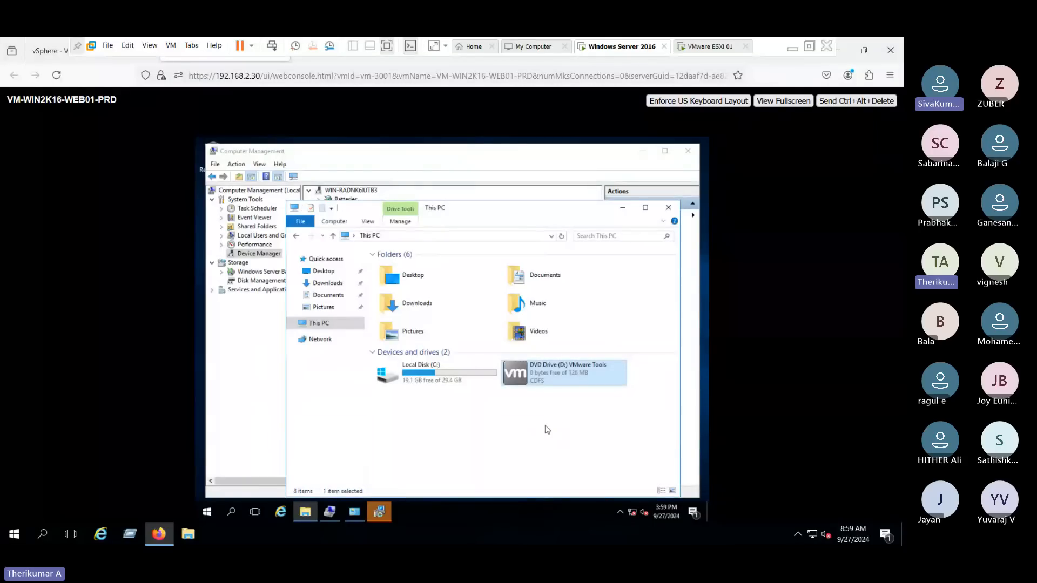
click(388, 518)
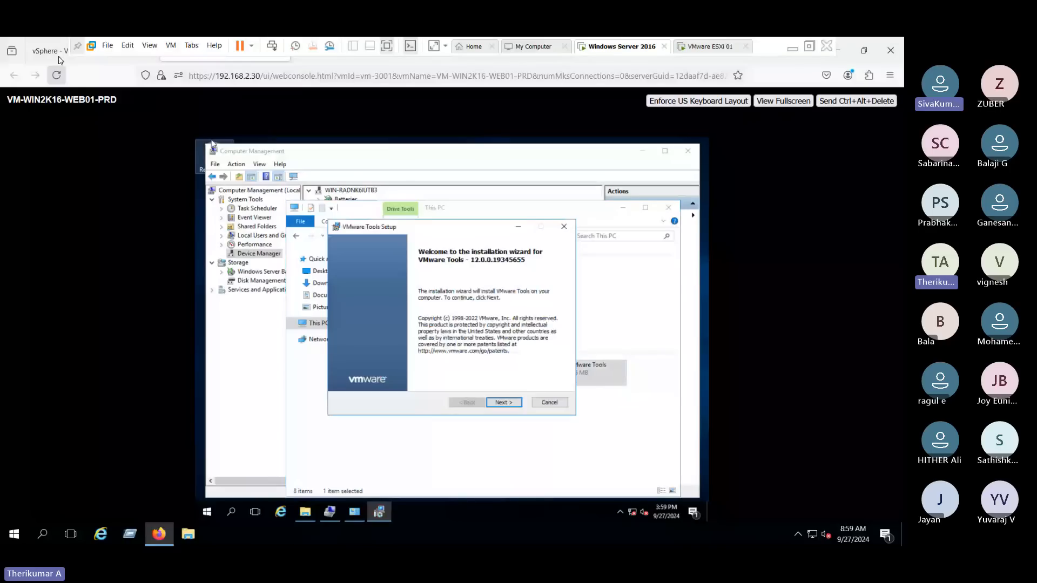
- Review the Guest OS options for VM-WIN2K16-WEB01-PRD in vSphere Client while the installer is mounted
click(59, 54)
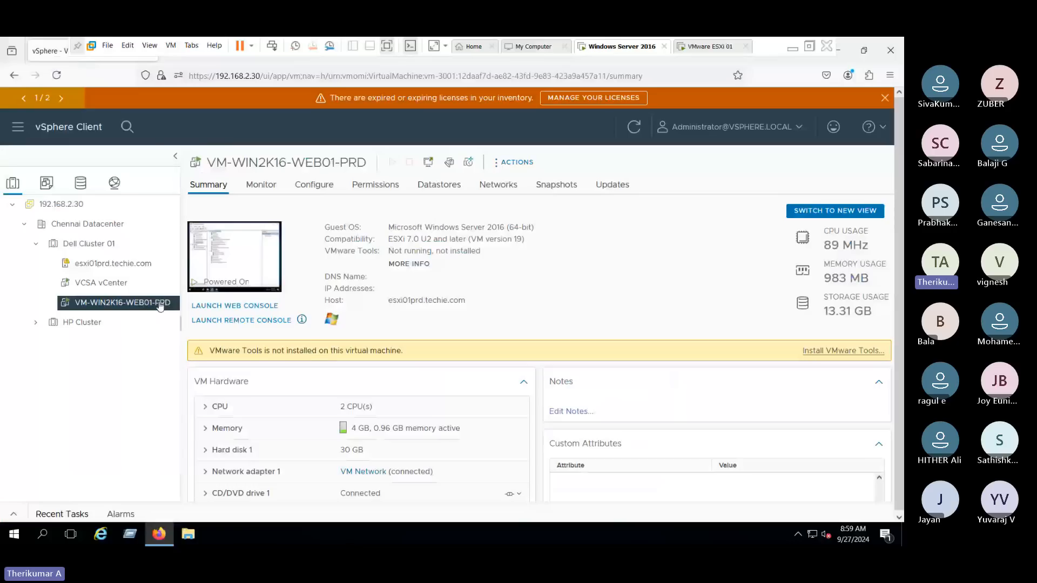
right_click(160, 307)
mouse_move(238, 134)
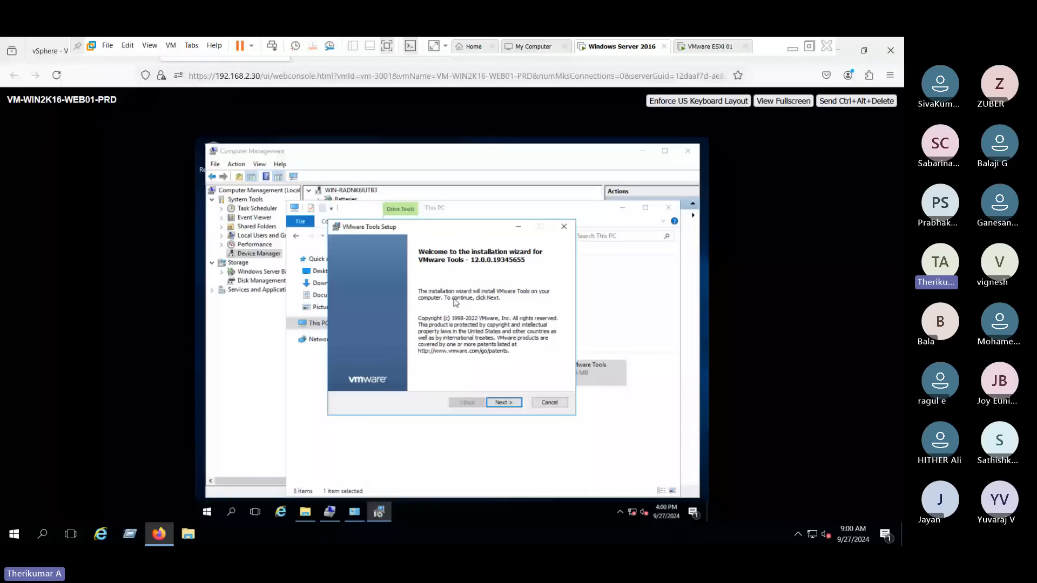
- Start the VMware Tools installation in the guest with the Typical setup type
click(498, 405)
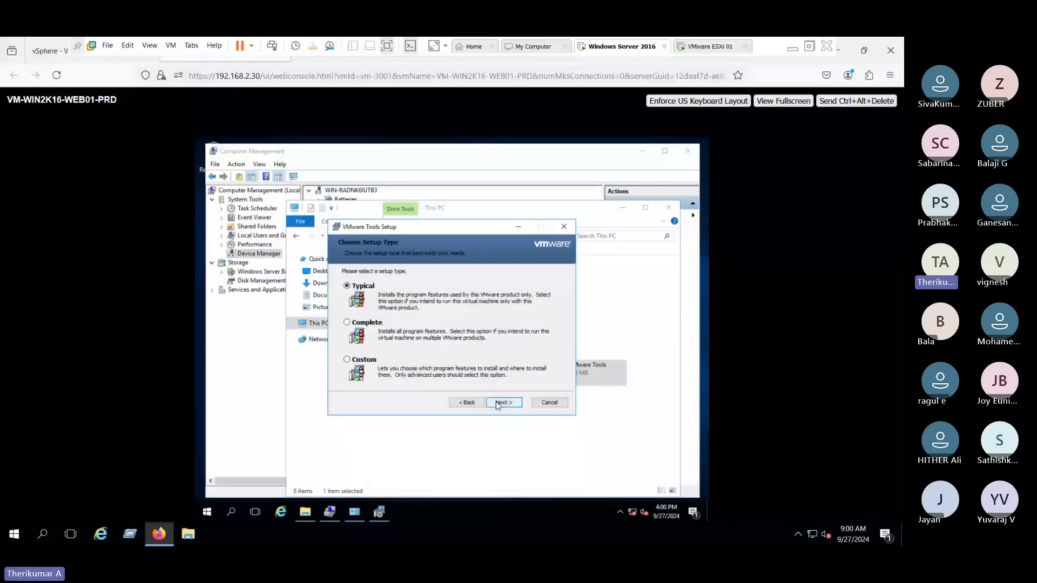
click(495, 404)
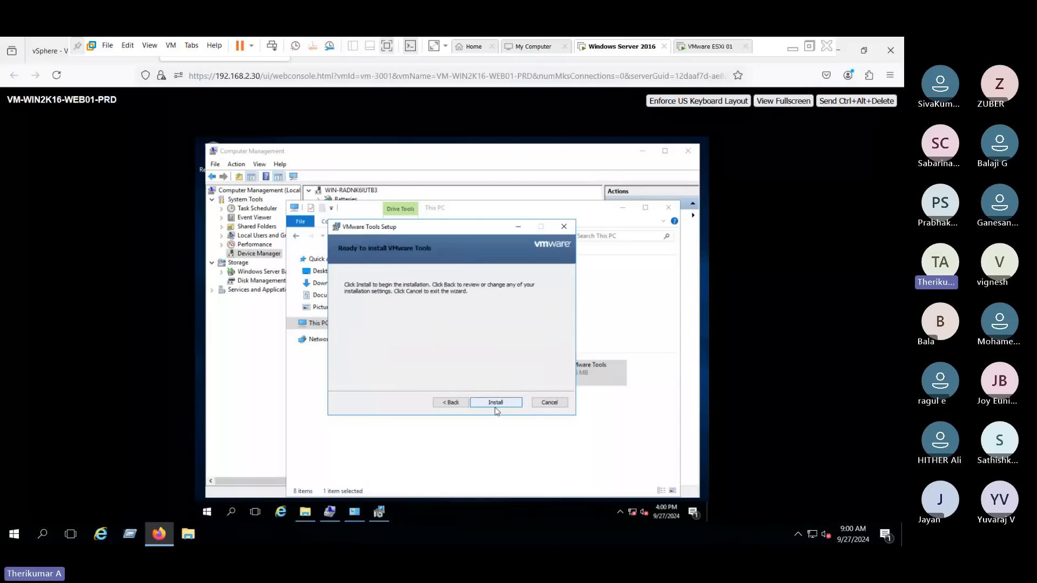
click(496, 402)
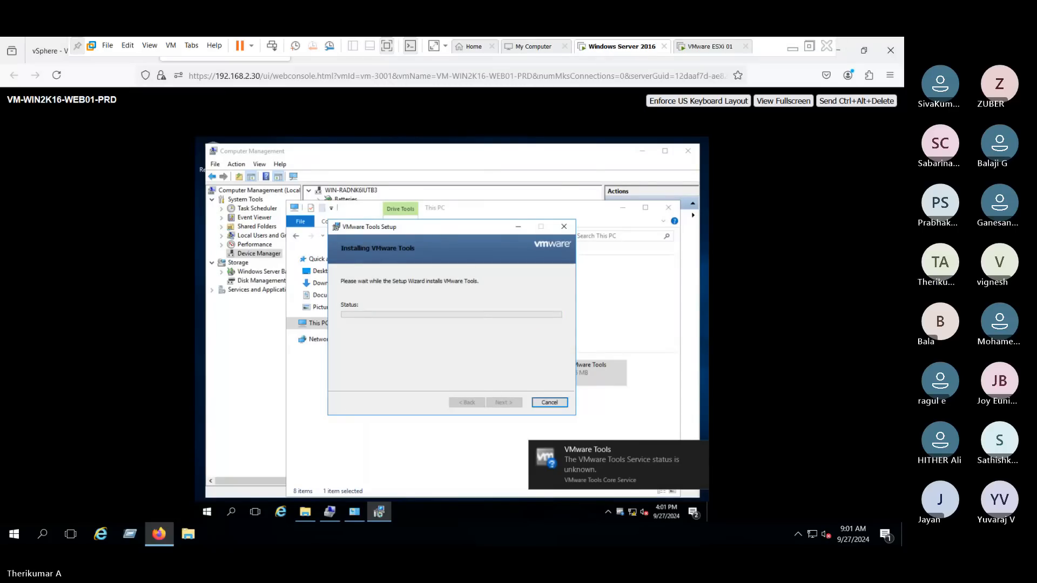
- Move the VMware Tools Setup window slightly upward and switch back to vSphere Client to view the Guest OS options
drag(437, 231, 423, 201)
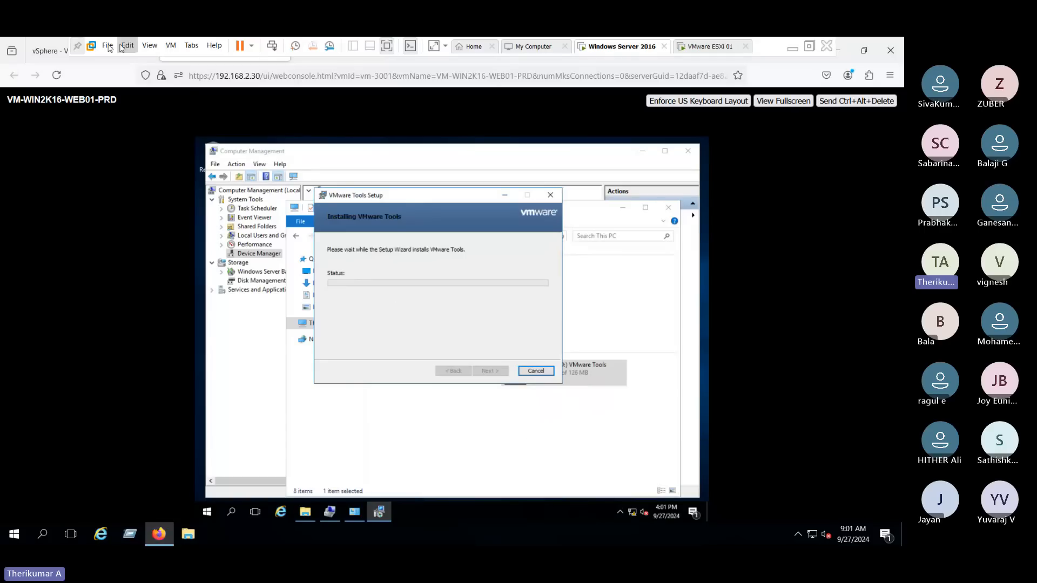
click(46, 53)
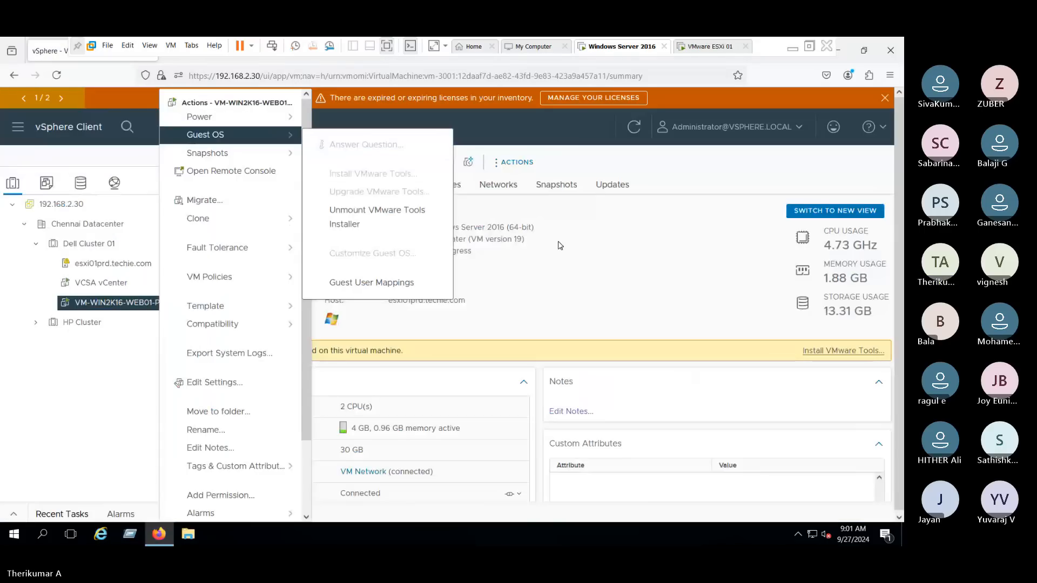
- Return to the guest console, finish the VMware Tools setup wizard and restart the guest immediately
click(525, 251)
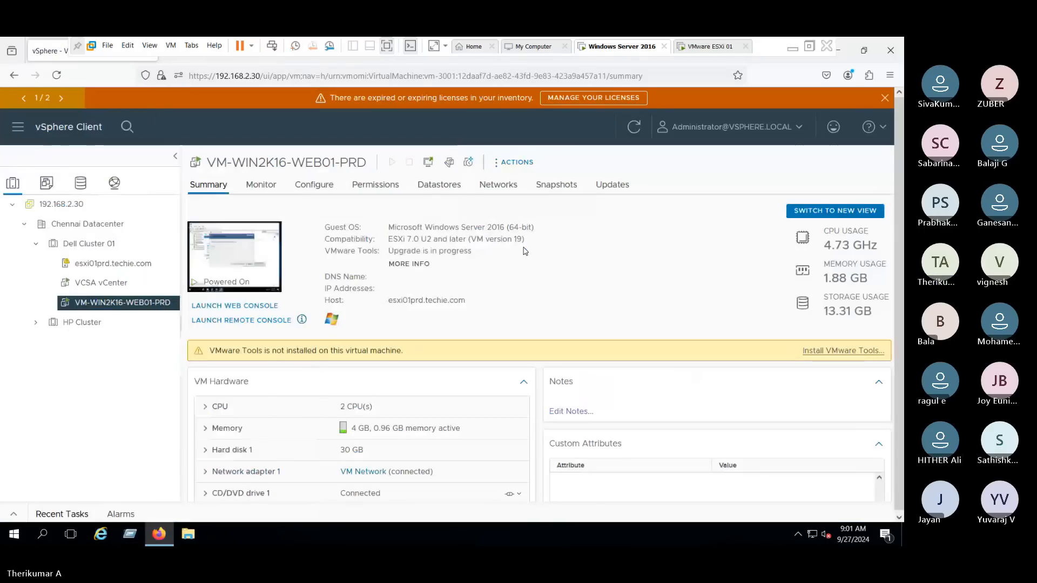
key(ctrl+Tab)
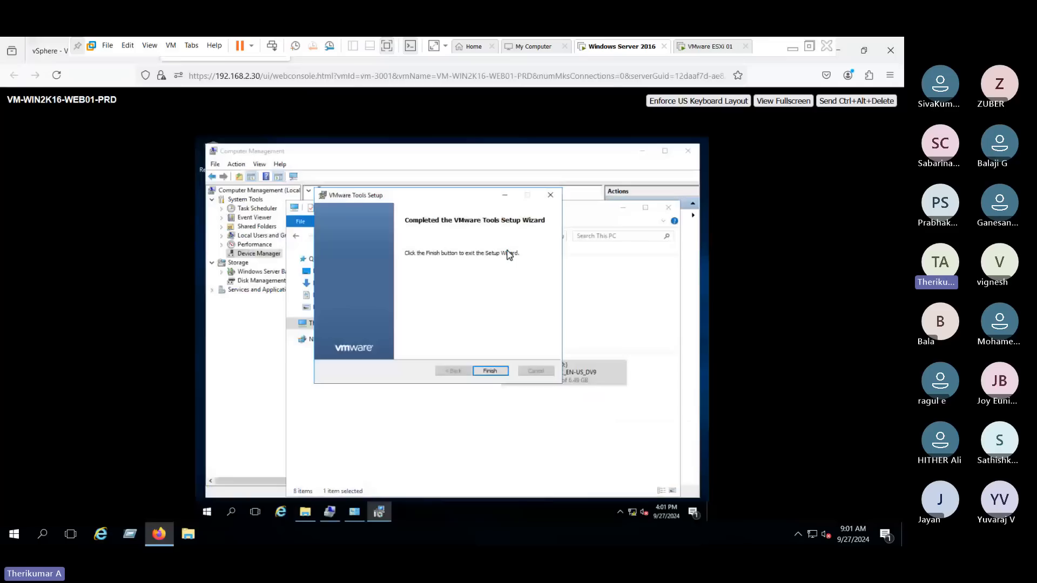
click(483, 372)
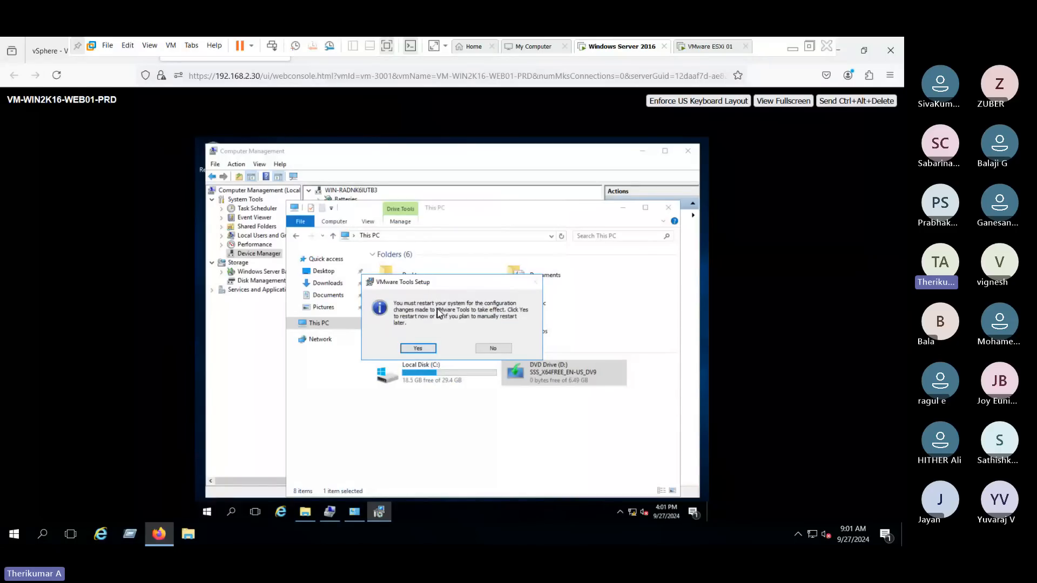
click(427, 346)
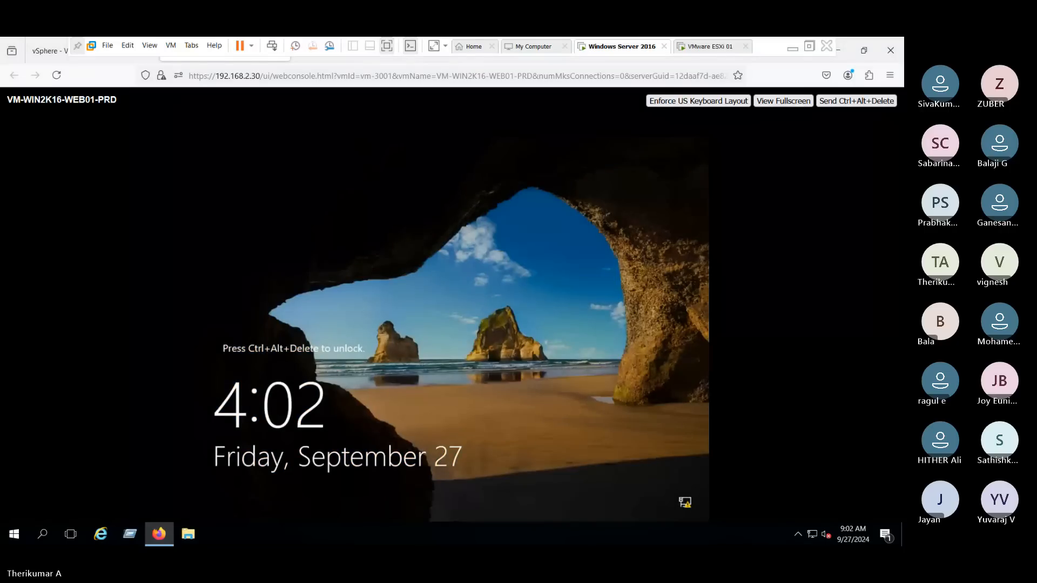
- Unlock the restarted guest by sending Ctrl+Alt+Delete and sign in as Administrator with the account password
click(833, 103)
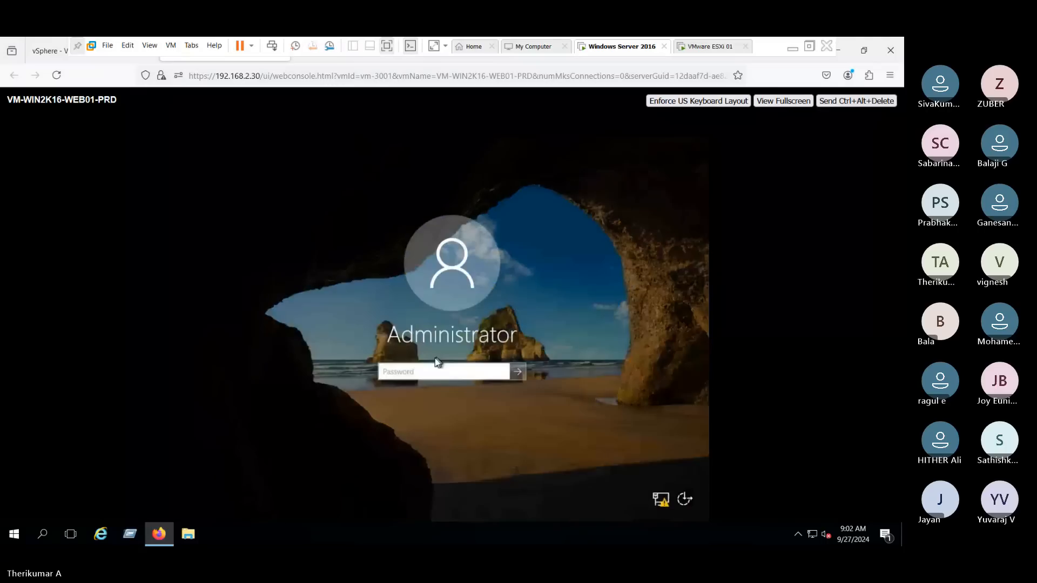
text(••)
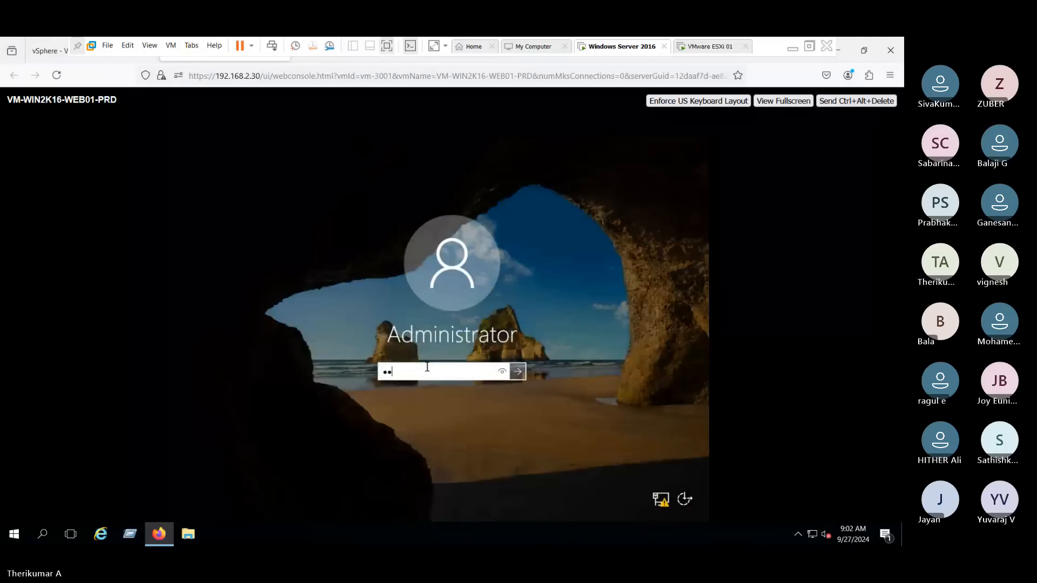
text(•••••)
key(Return)
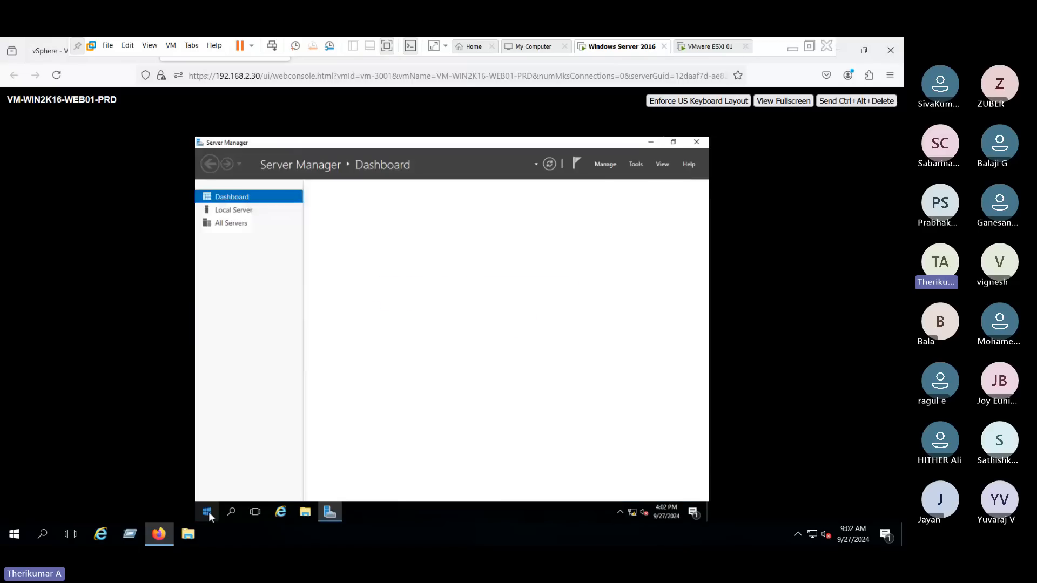
- Run compmgmt.msc in the guest and examine the Network adapters category in Device Manager
right_click(209, 511)
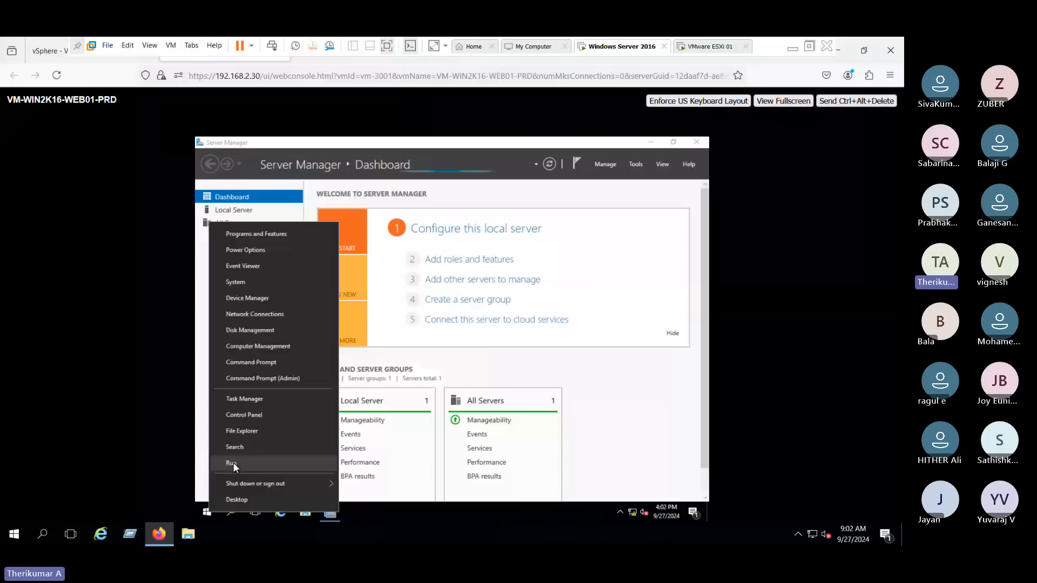
click(232, 462)
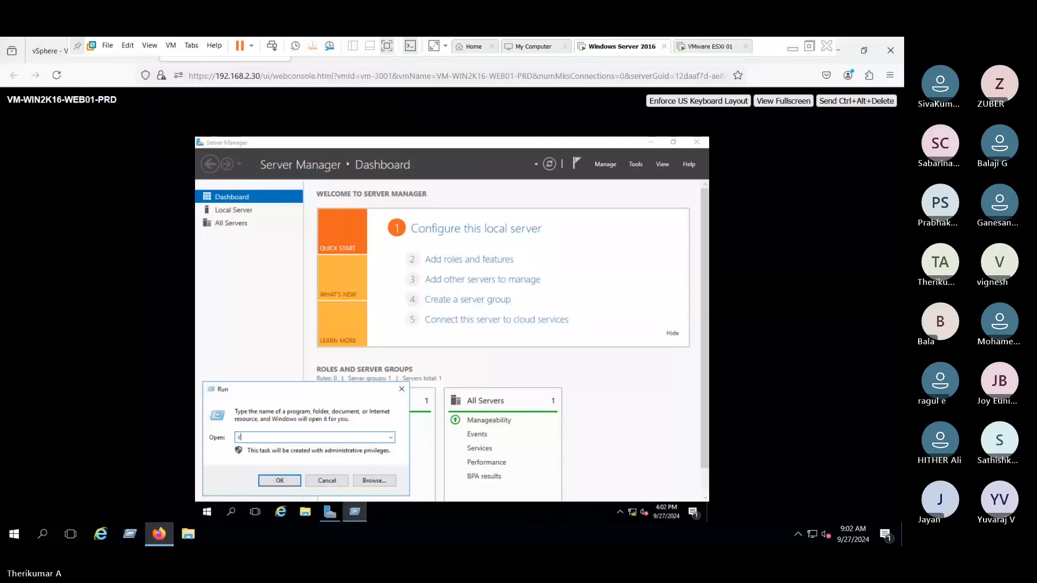
text(com)
key(Down)
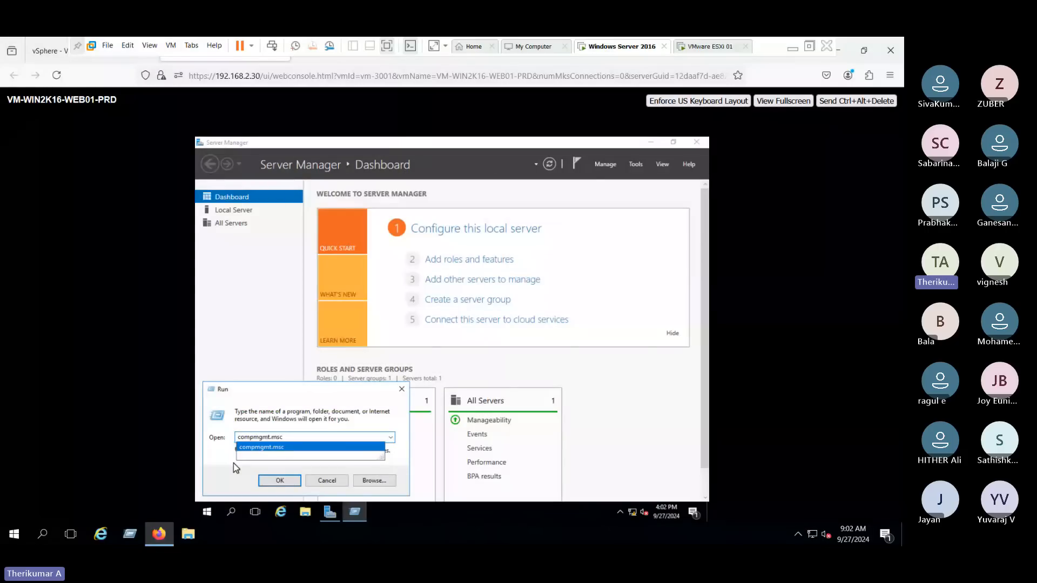
key(Return)
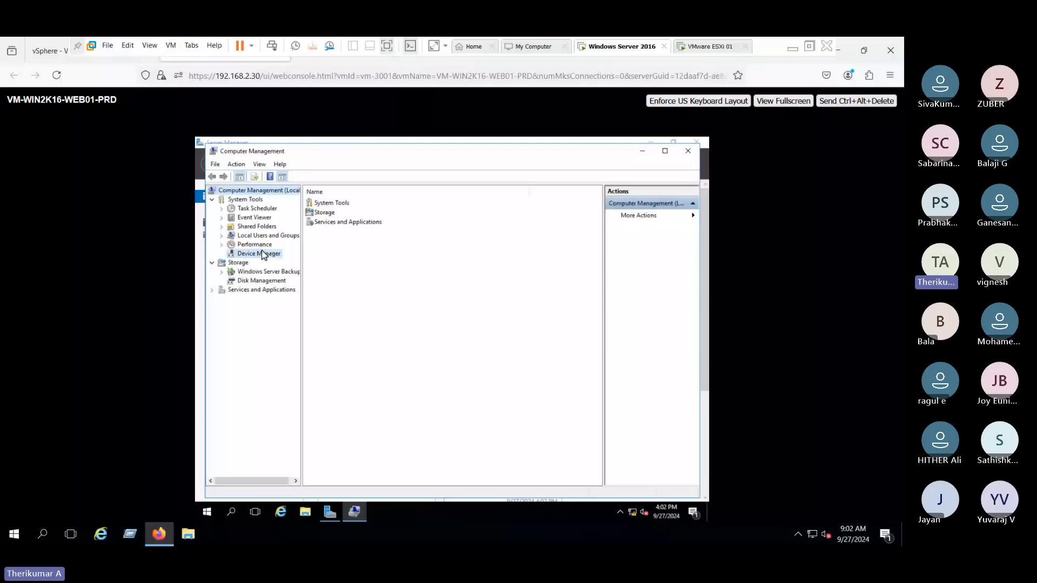
click(262, 254)
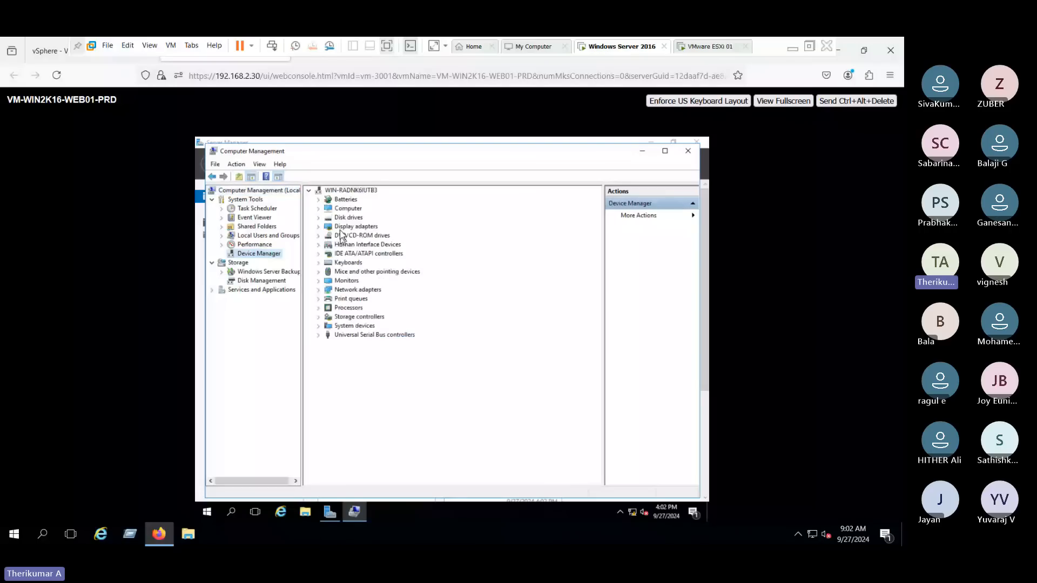
click(318, 290)
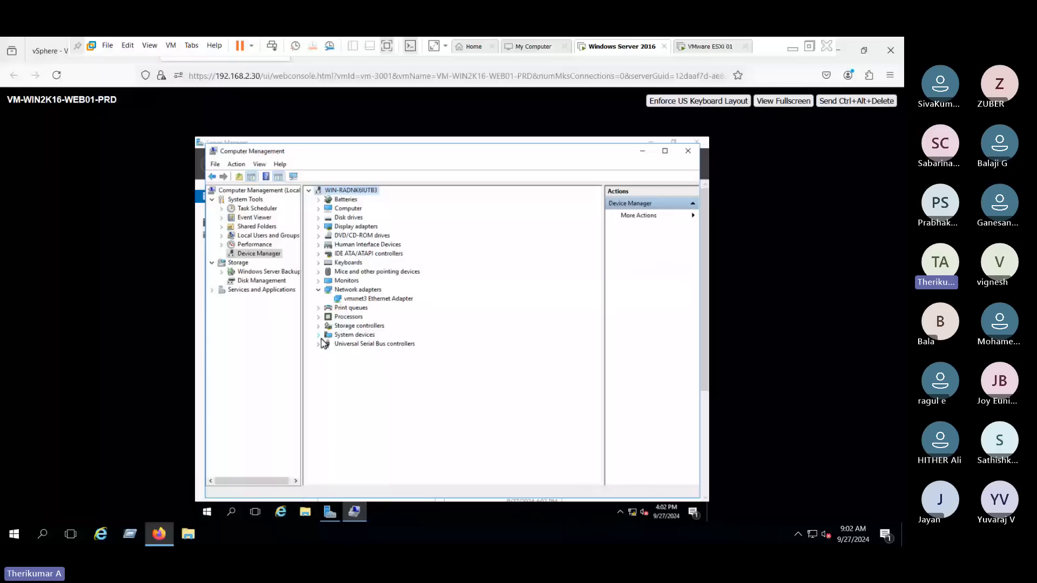
- Run ncpa.cpl in the guest and open the Internet Protocol Version 4 (TCP/IPv4) properties of Ethernet0
right_click(208, 510)
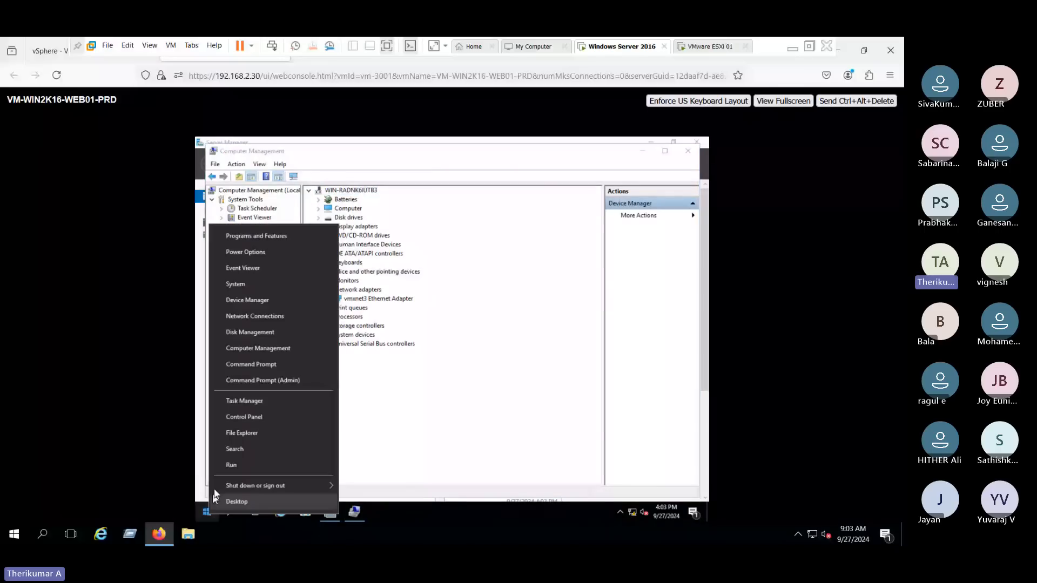
click(231, 465)
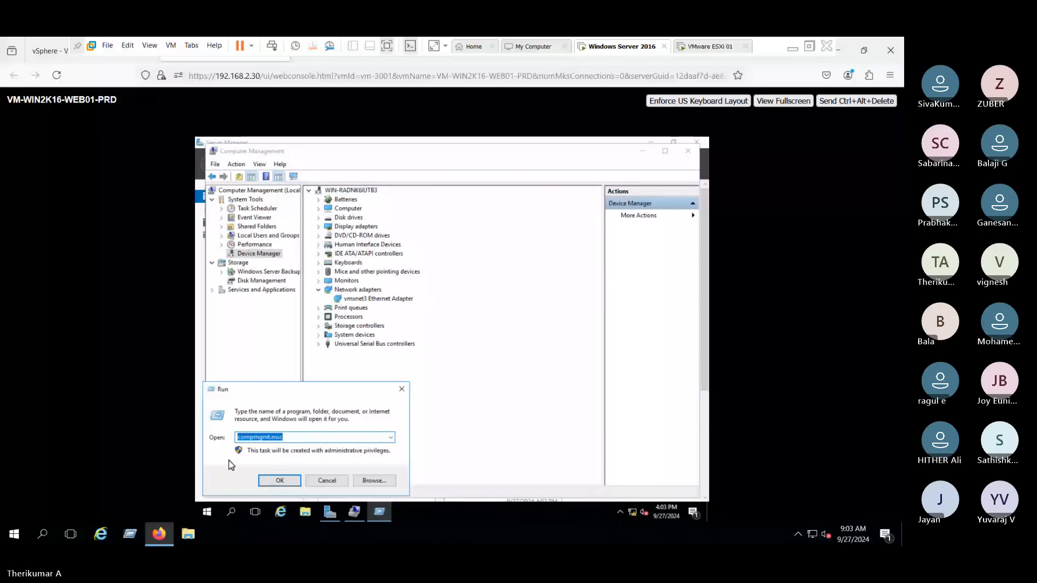
text(ncpa.cpl)
key(Return)
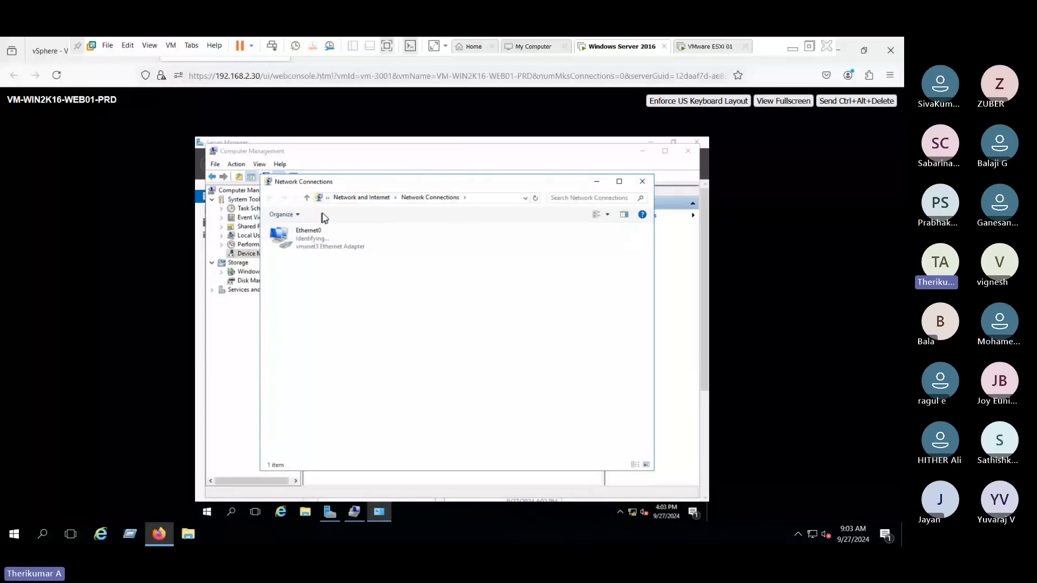
click(318, 250)
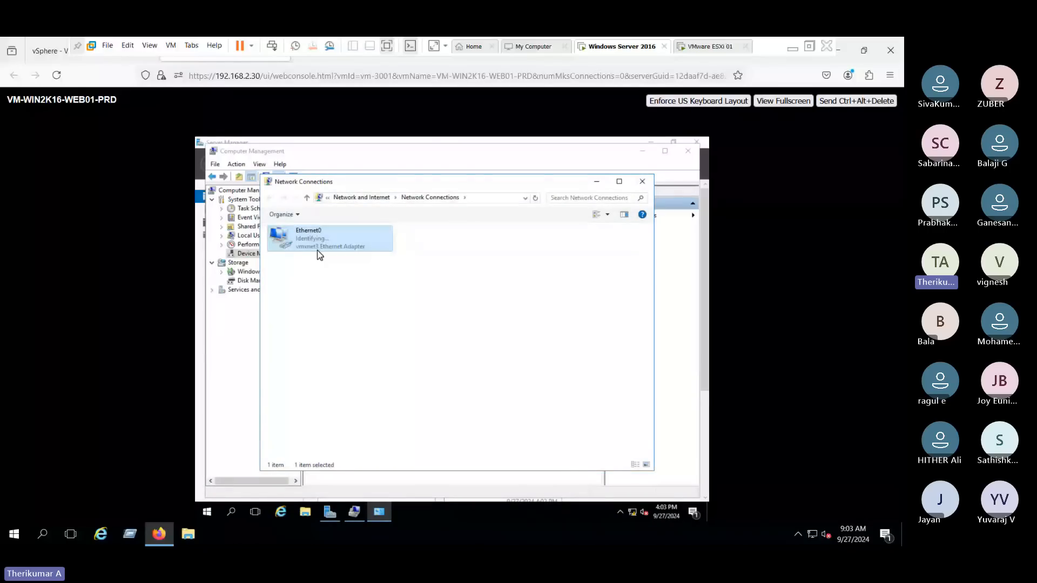
double_click(320, 254)
click(378, 413)
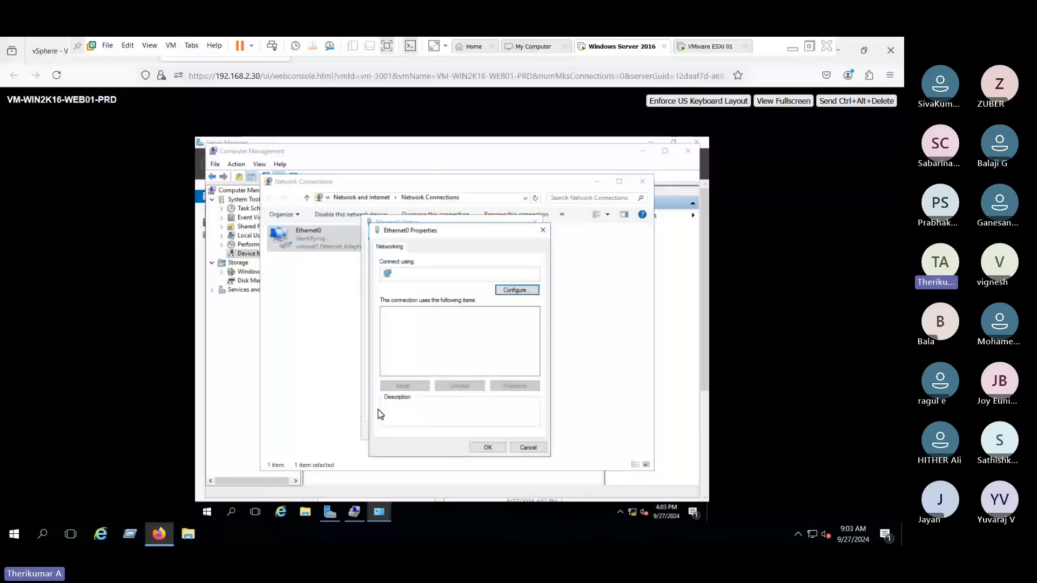
double_click(457, 338)
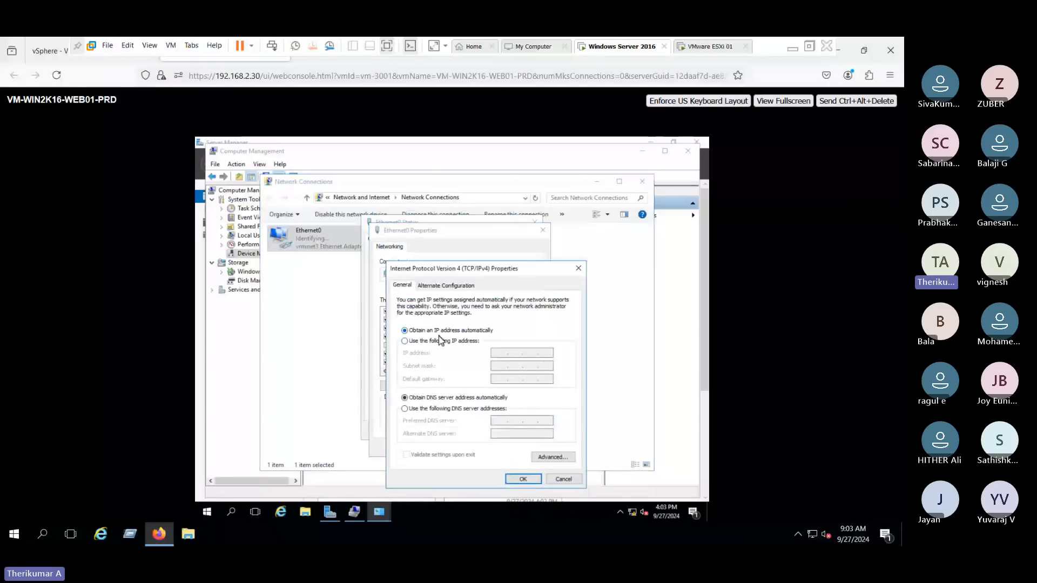
- Assign Ethernet0 the static IP address 192.168.2.41 with subnet mask 255.255.255.0
click(439, 339)
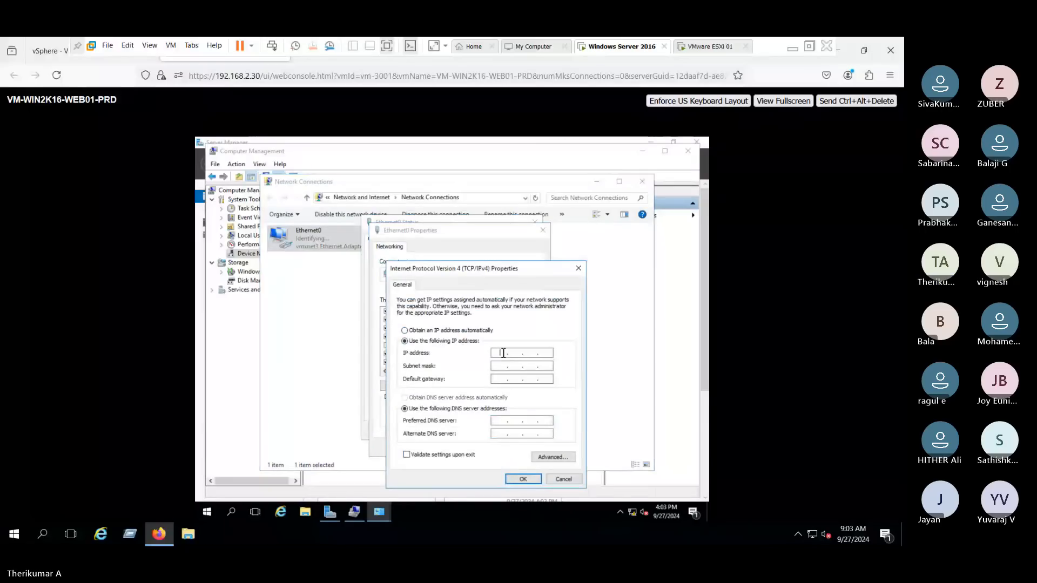
click(503, 354)
text(192 . 16)
text(9)
key(BackSpace)
text(8)
text(35)
key(BackSpace)
key(BackSpace)
key(BackSpace)
text(2.41)
key(Tab)
key(Tab)
- Set the default gateway to 192.168.2.1 and the preferred DNS server to 192.168.2.10, and apply the IPv4 settings
text(1)
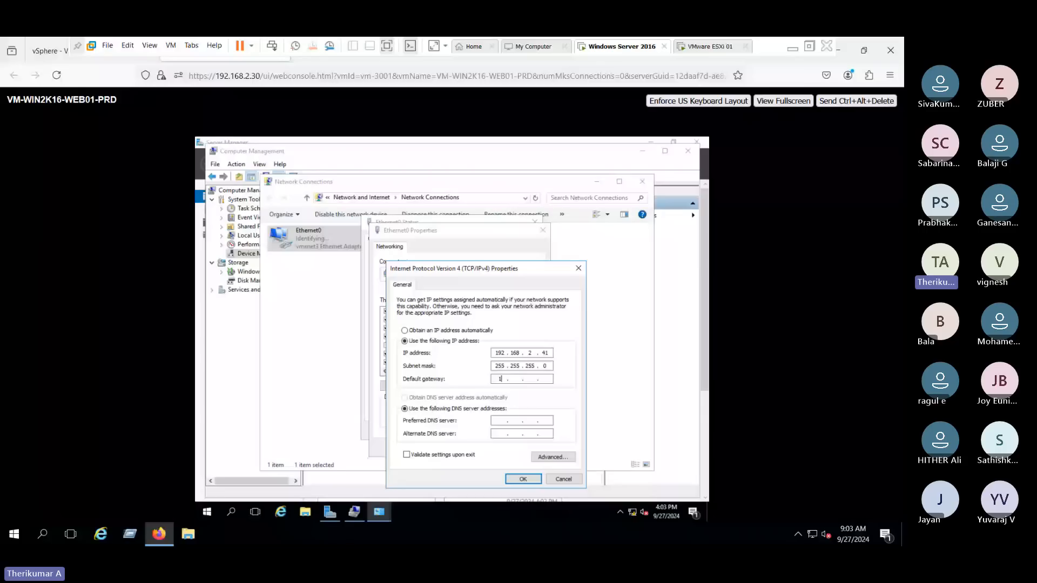
text(92 . 168 . 2 . 1)
key(Tab)
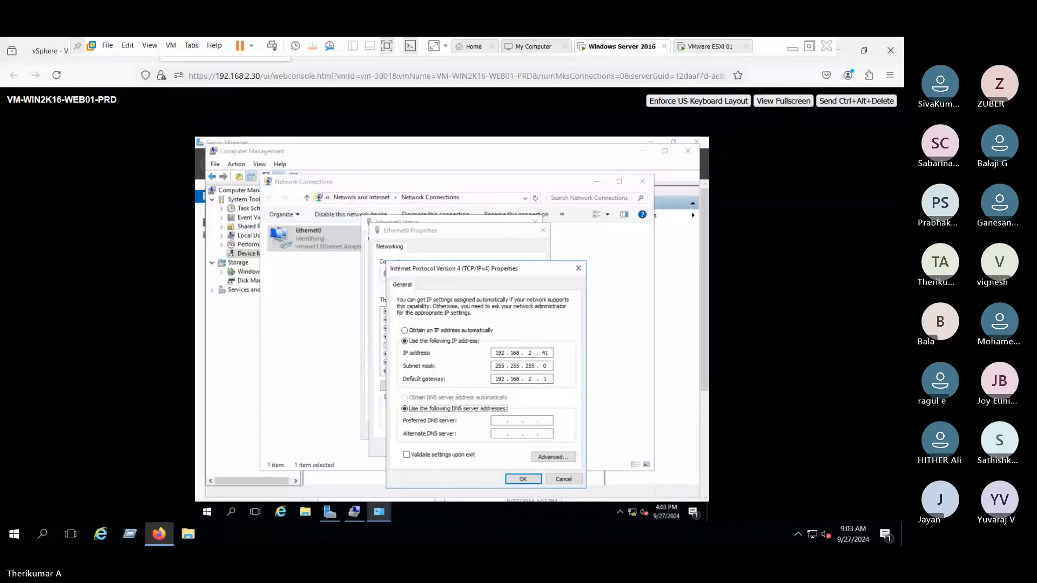
key(Tab)
text(192.168)
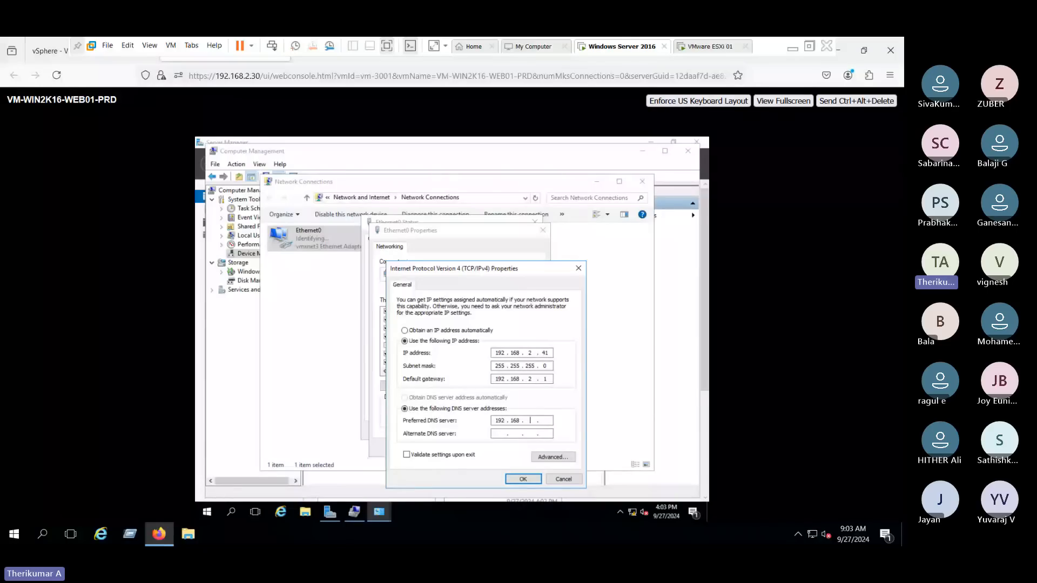
text(2.10)
click(510, 479)
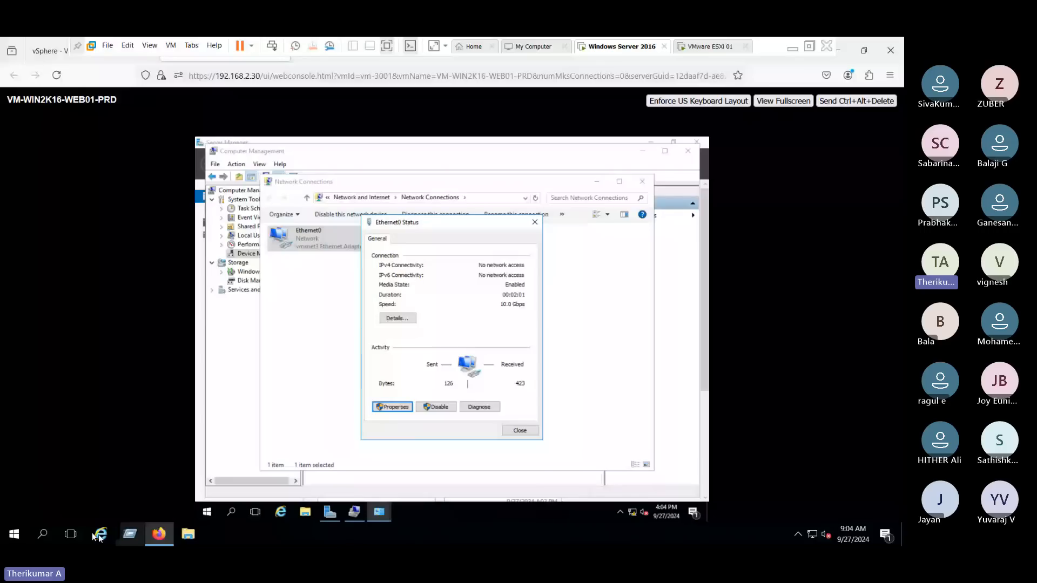
- Ping 192.168.2.41 from an administrator Command Prompt outside the guest console, and minimize the prompt window
right_click(11, 540)
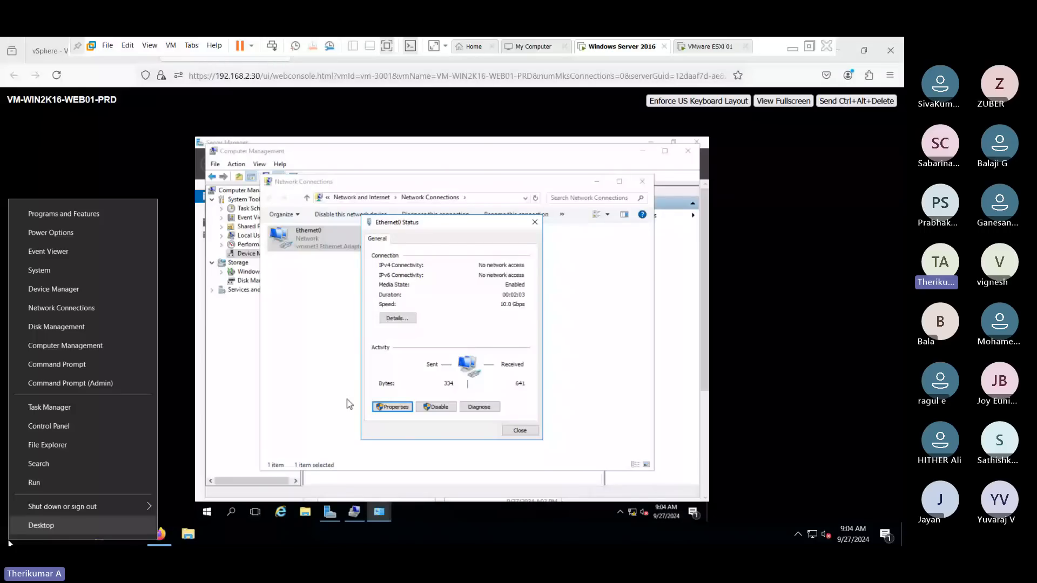
click(70, 383)
text(ping )
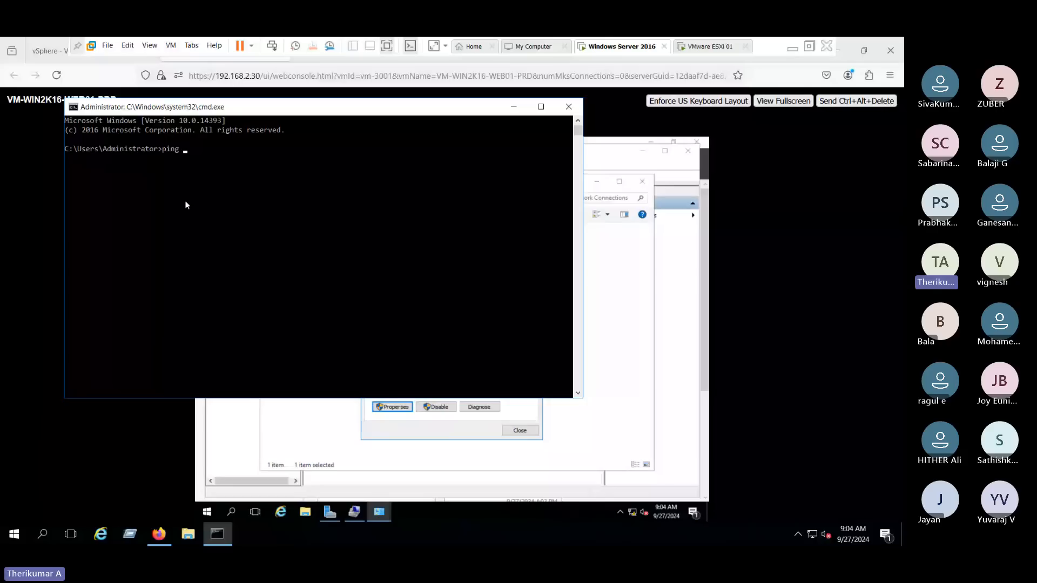
text(192.168.)
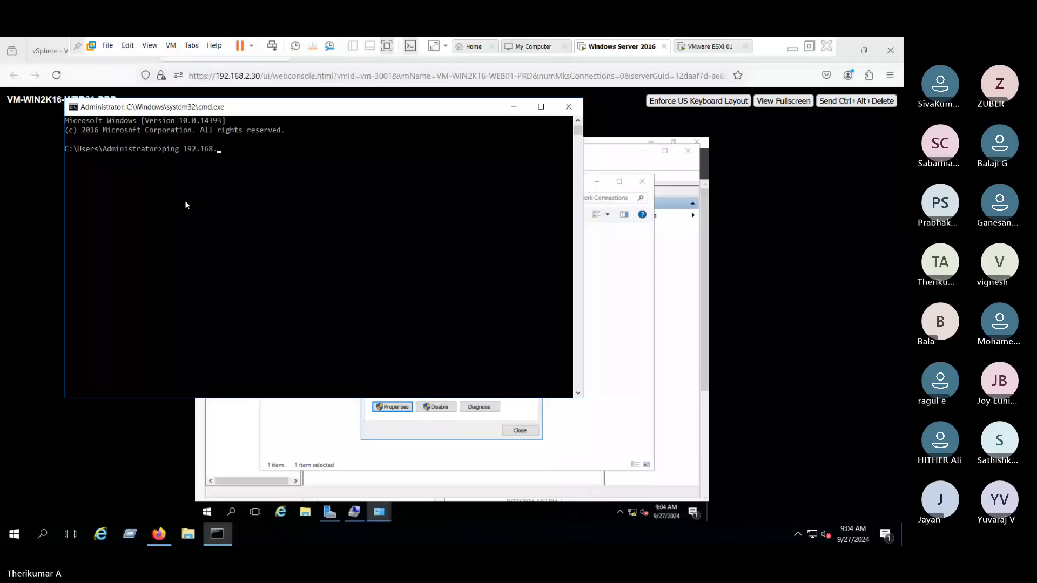
text(2.41)
key(Return)
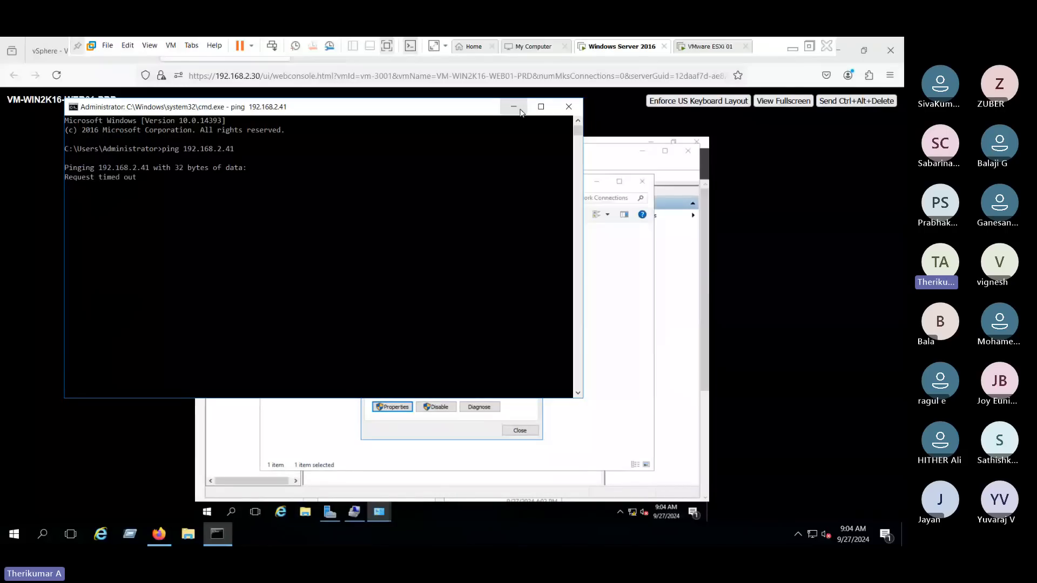
click(518, 110)
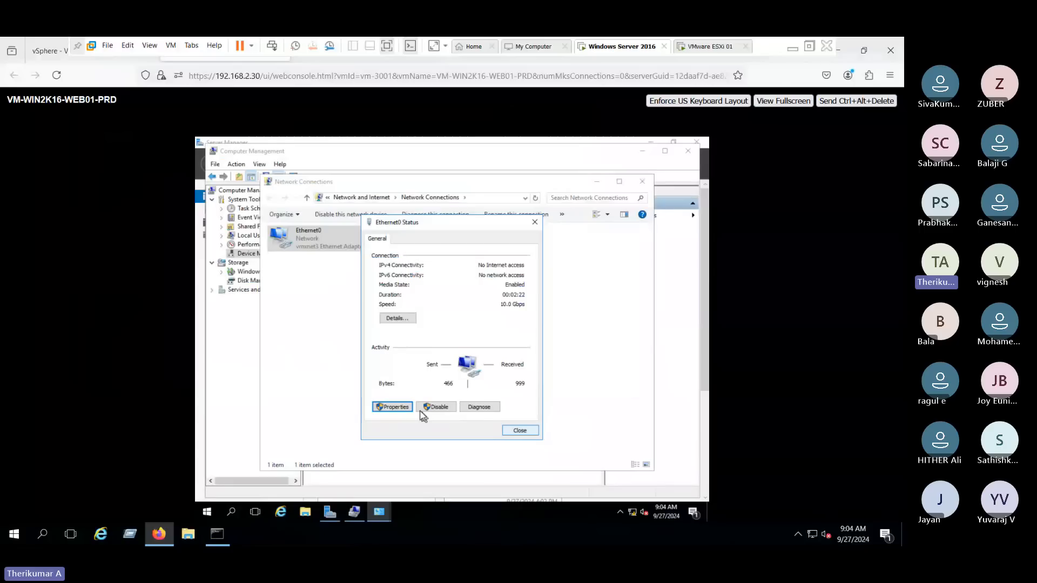
- Recheck the IPv4 settings of Ethernet0, accept them, and clear the network and Computer Management windows from view
click(392, 409)
click(451, 338)
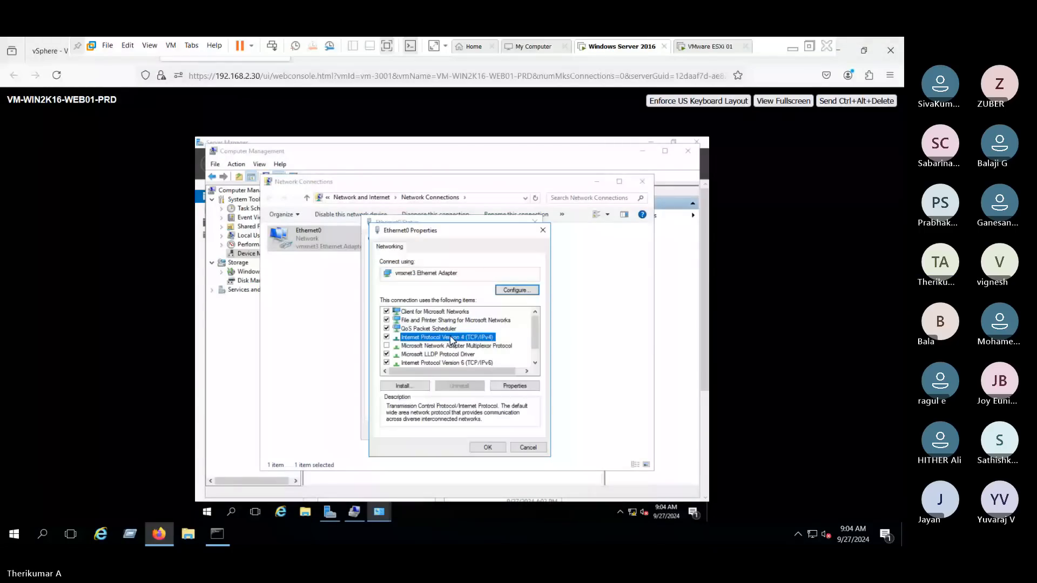
double_click(452, 339)
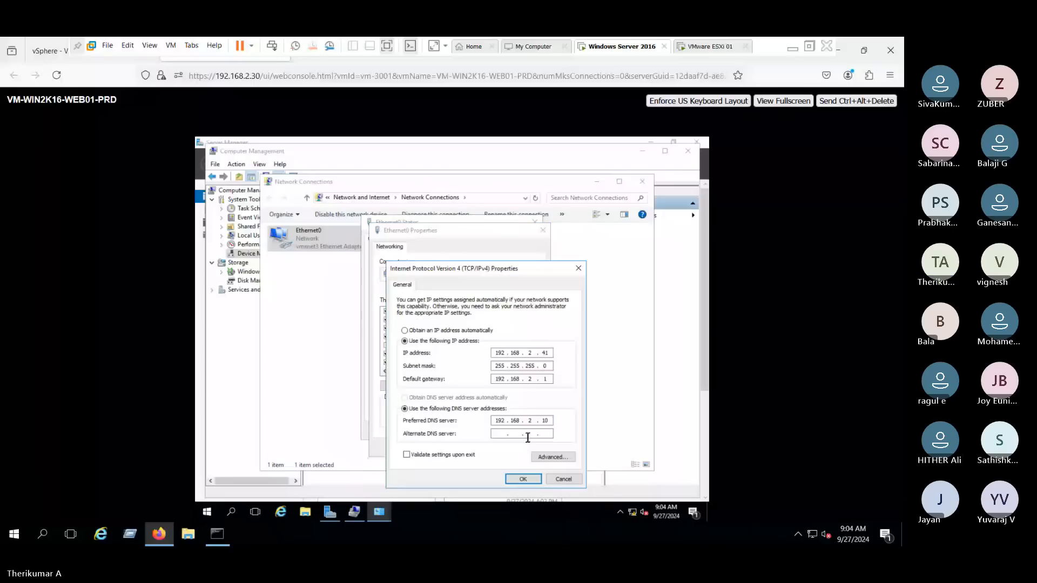
click(523, 479)
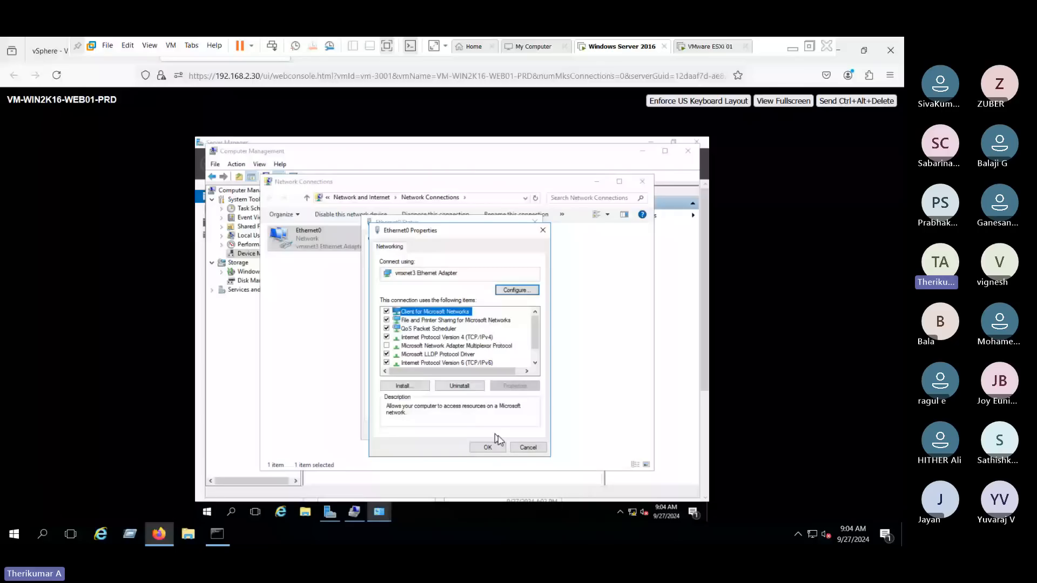
click(489, 447)
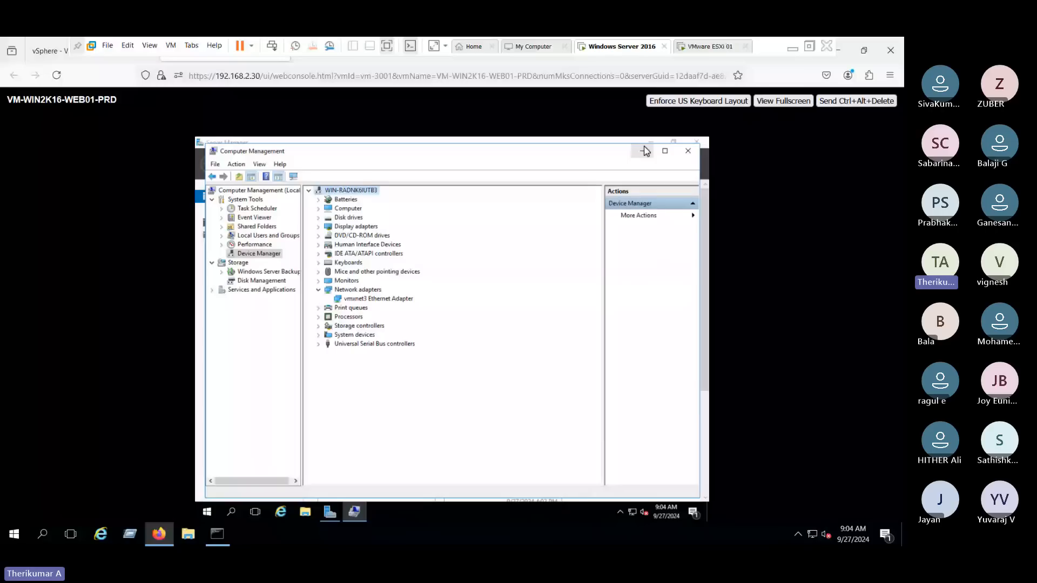
click(645, 151)
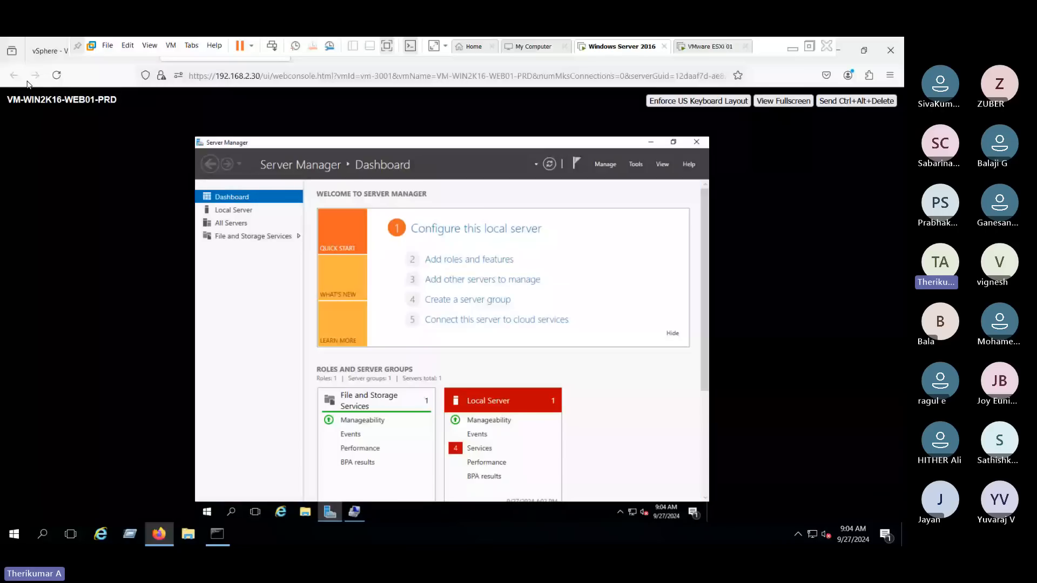
- Switch back to vSphere Client and review the Guest OS options for VM-WIN2K16-WEB01-PRD
click(44, 49)
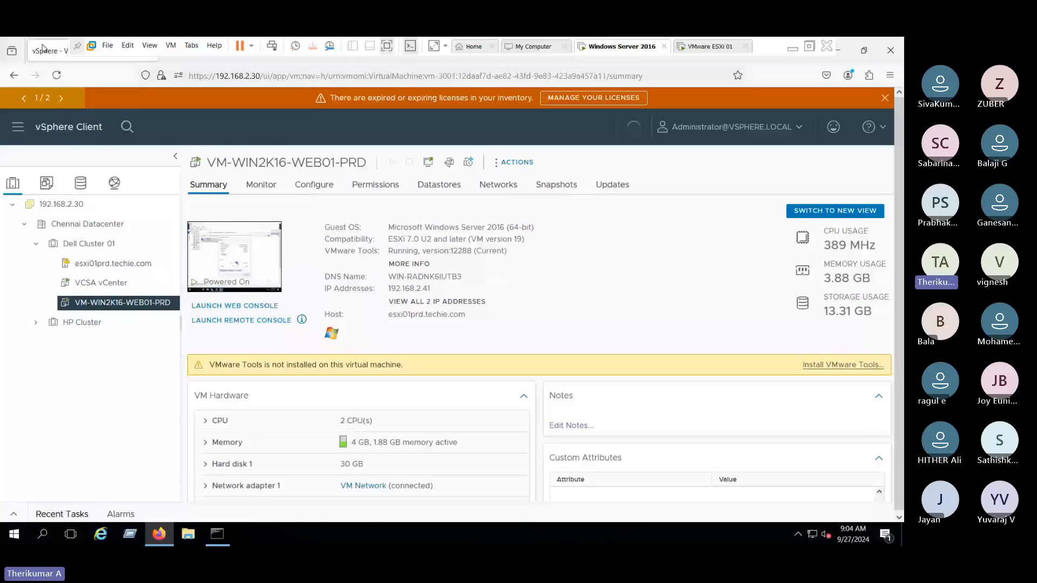
right_click(152, 303)
mouse_move(278, 134)
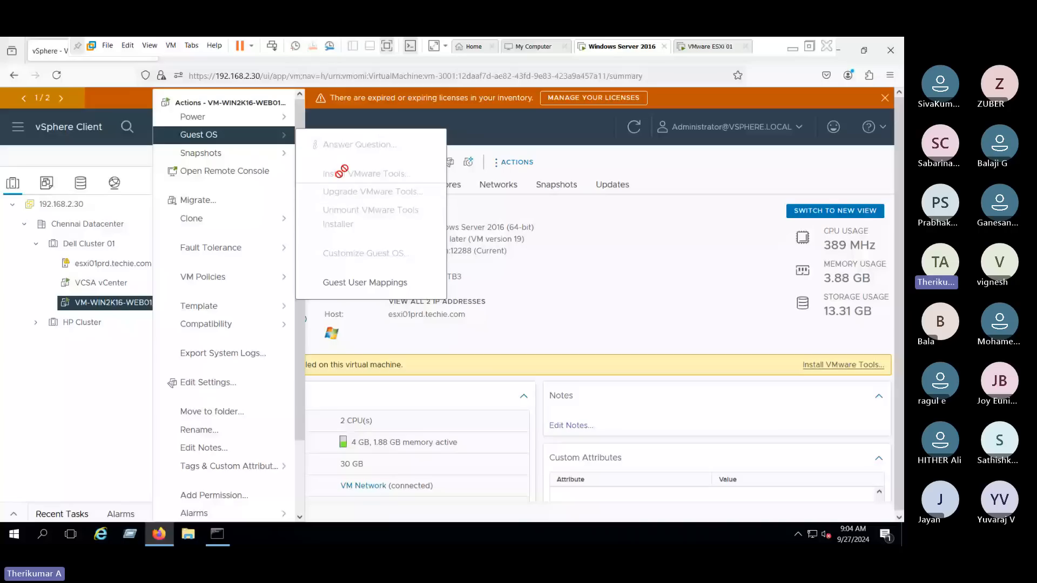
click(504, 283)
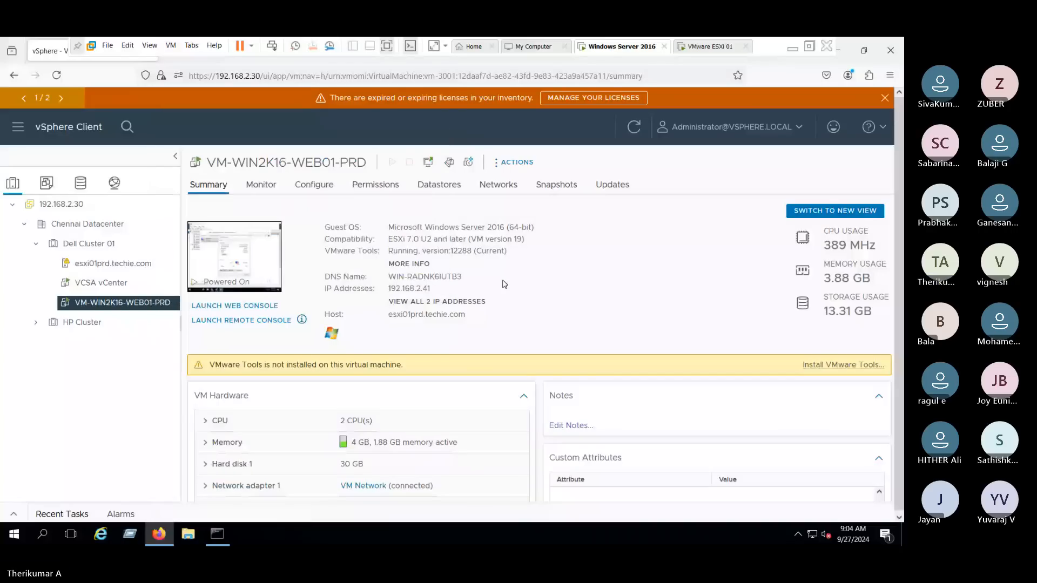
- Leave the full-screen view of the Windows Server 2016 machine and switch to Microsoft Teams to show the additional meeting options
click(388, 47)
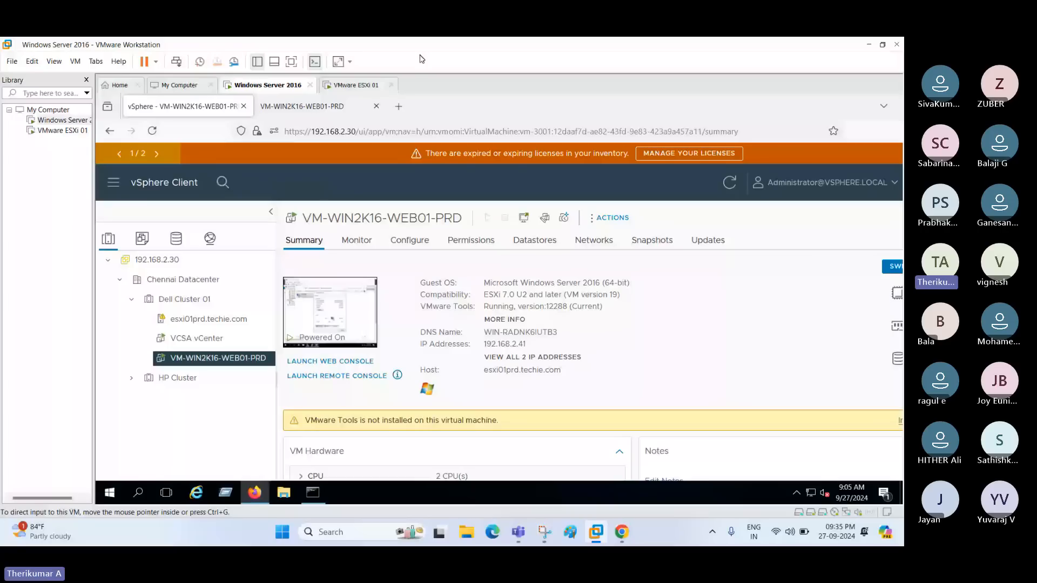
key(alt+Tab)
click(665, 108)
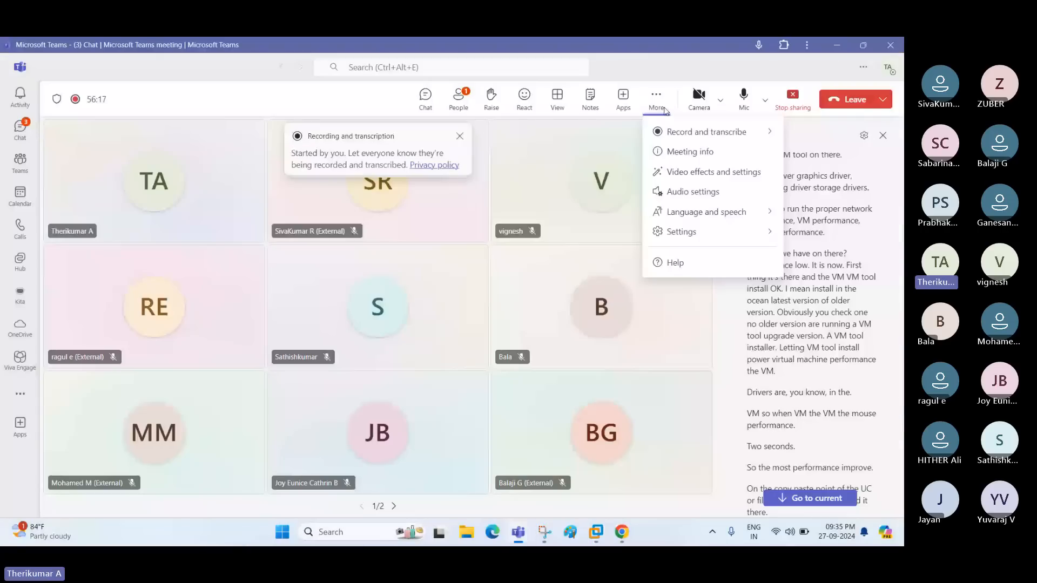